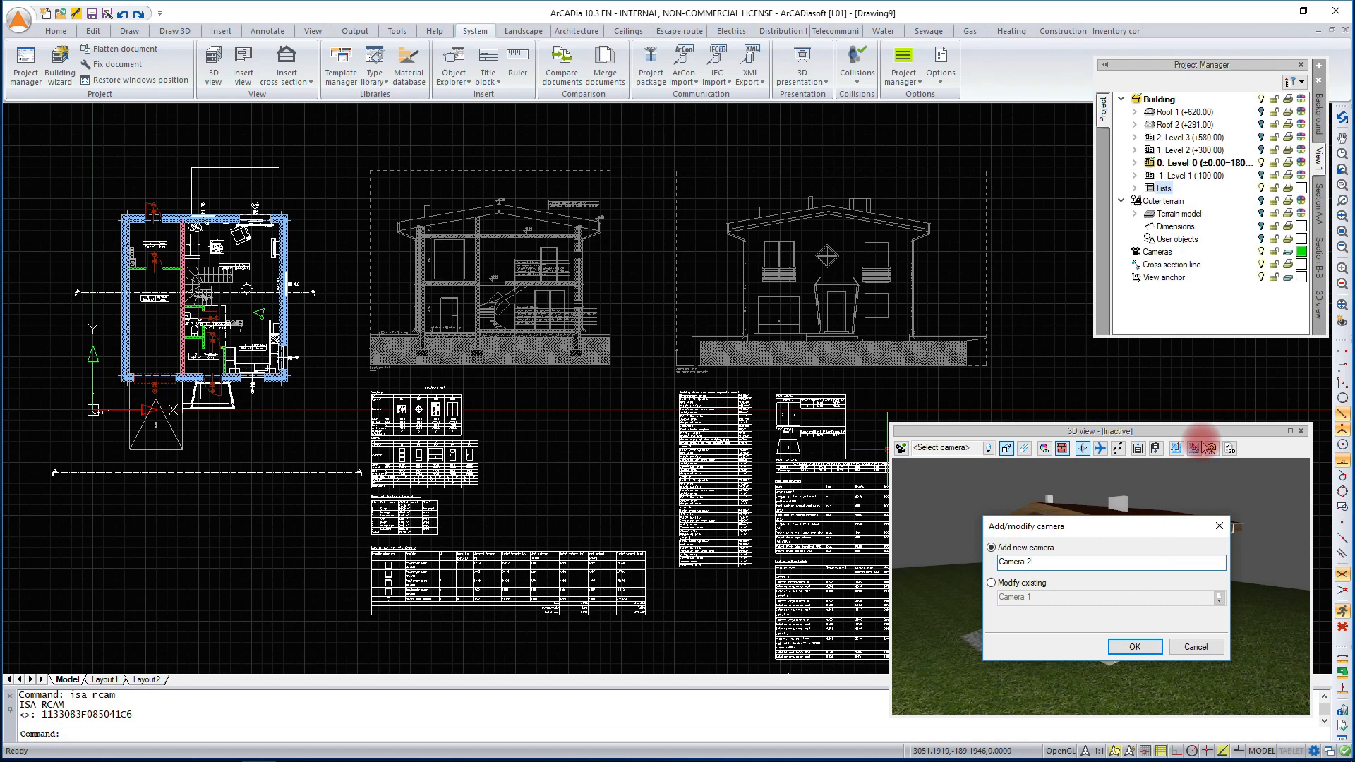
# Save the current 3D view as Camera 2, and a view facing the house's entrance with the red curtains as Camera 3.
pyautogui.click(1134, 647)
pyautogui.moveTo(1166, 631); pyautogui.dragTo(1236, 639)
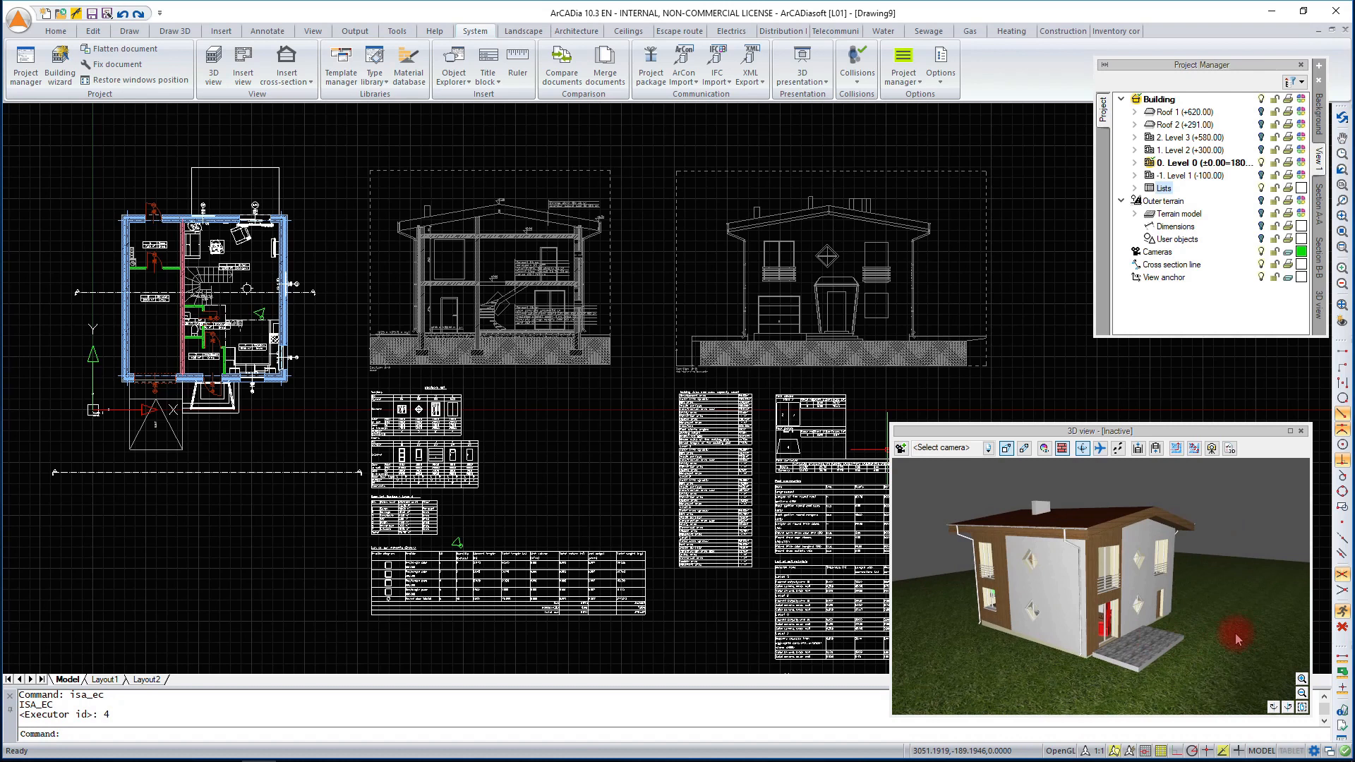
pyautogui.moveTo(1237, 639); pyautogui.dragTo(1231, 635)
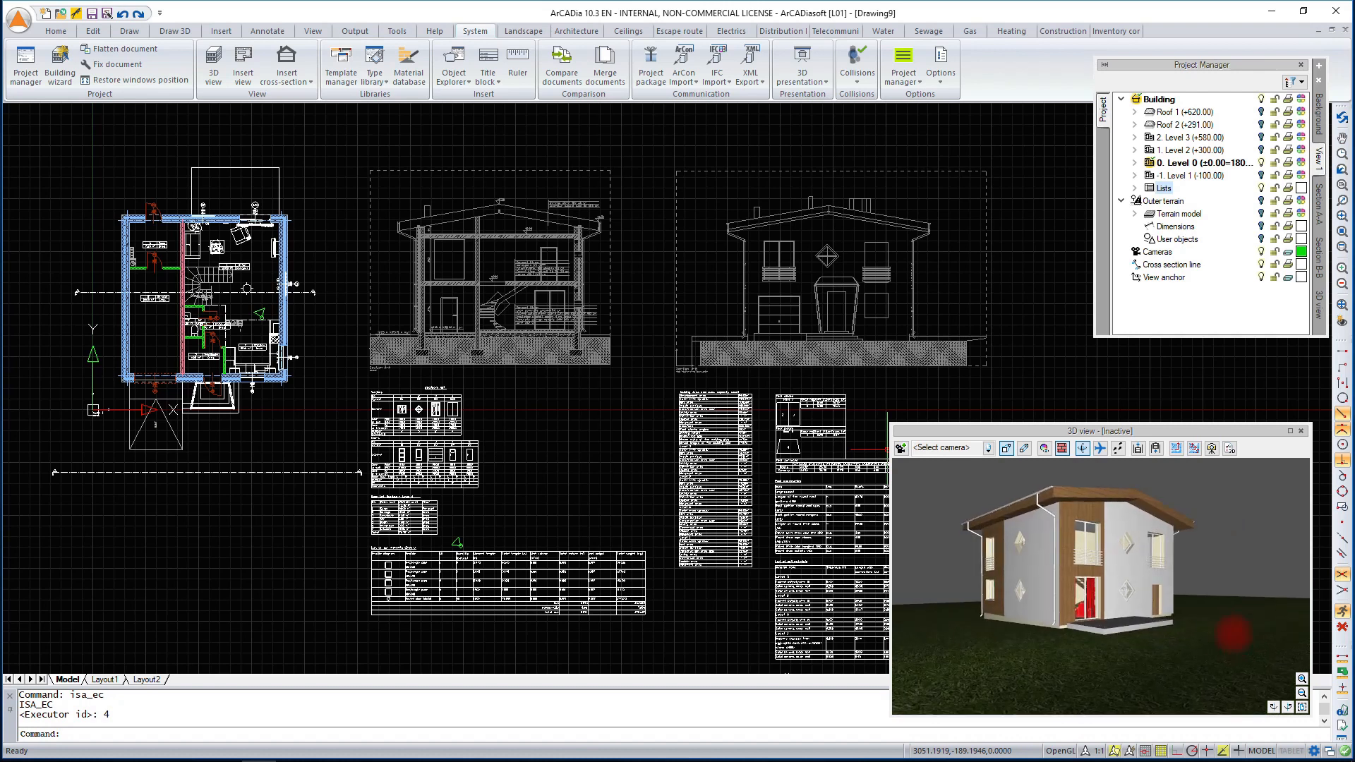
pyautogui.click(902, 449)
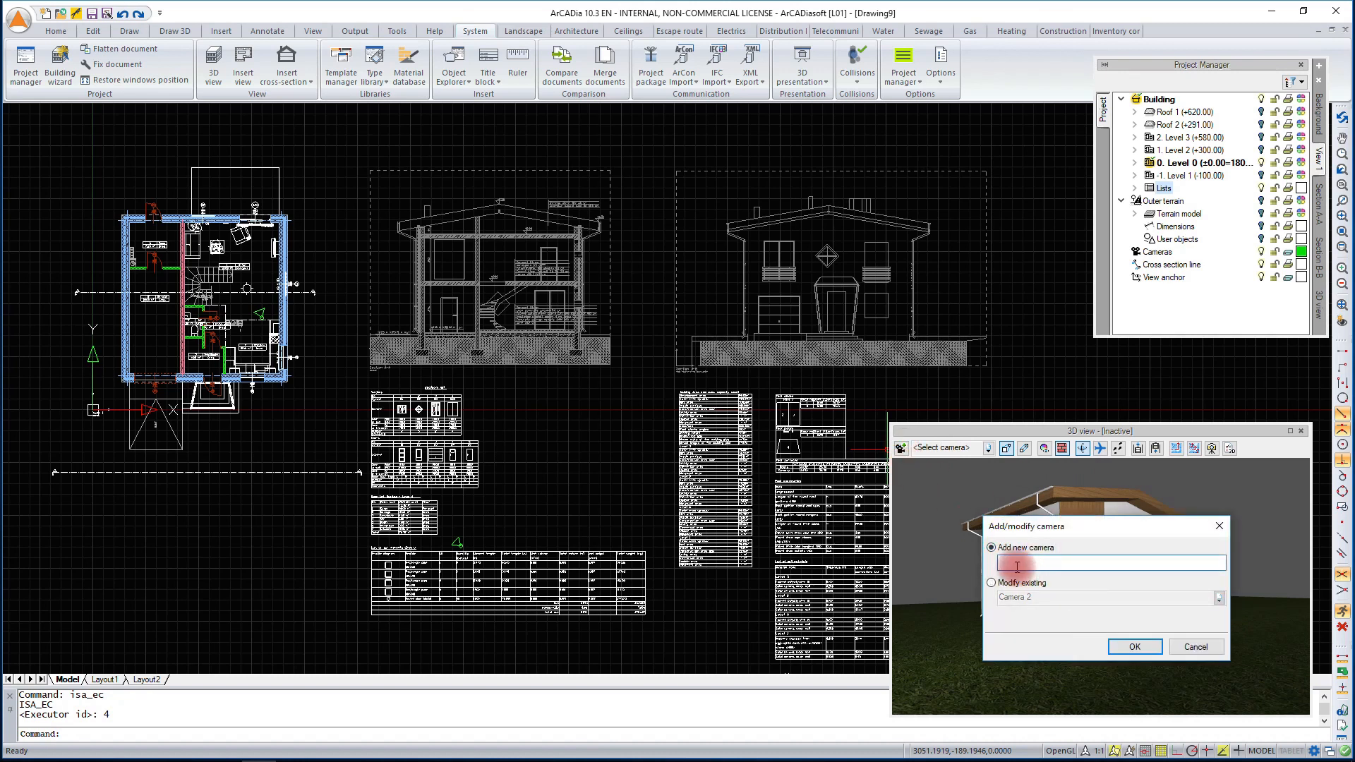
pyautogui.click(1016, 567)
pyautogui.write('Camen')
pyautogui.press('BackSpace')
pyautogui.write('ra 3')
pyautogui.click(1132, 647)
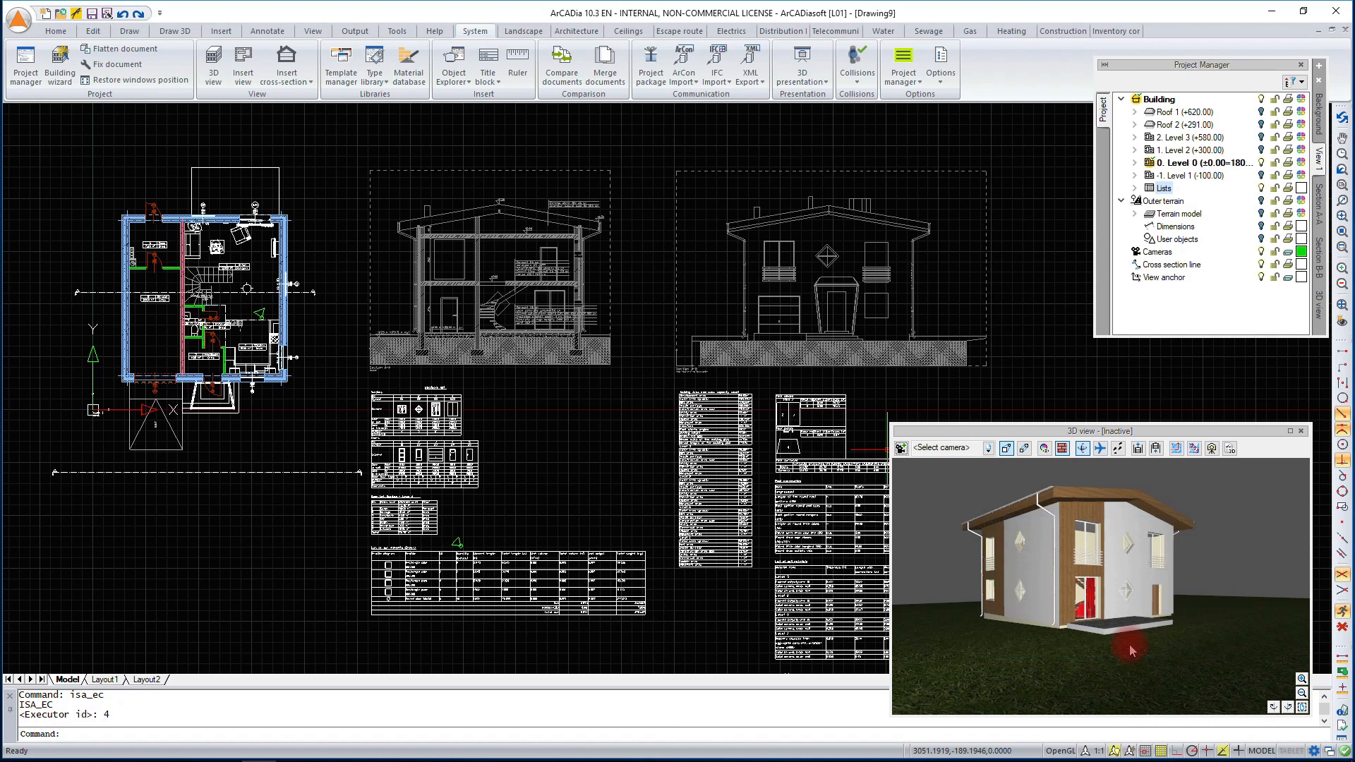
# Switch the 3D view to the saved Camera 1, compare it with Camera 3, and return to Camera 1.
pyautogui.moveTo(1116, 540); pyautogui.dragTo(1015, 468)
pyautogui.click(988, 448)
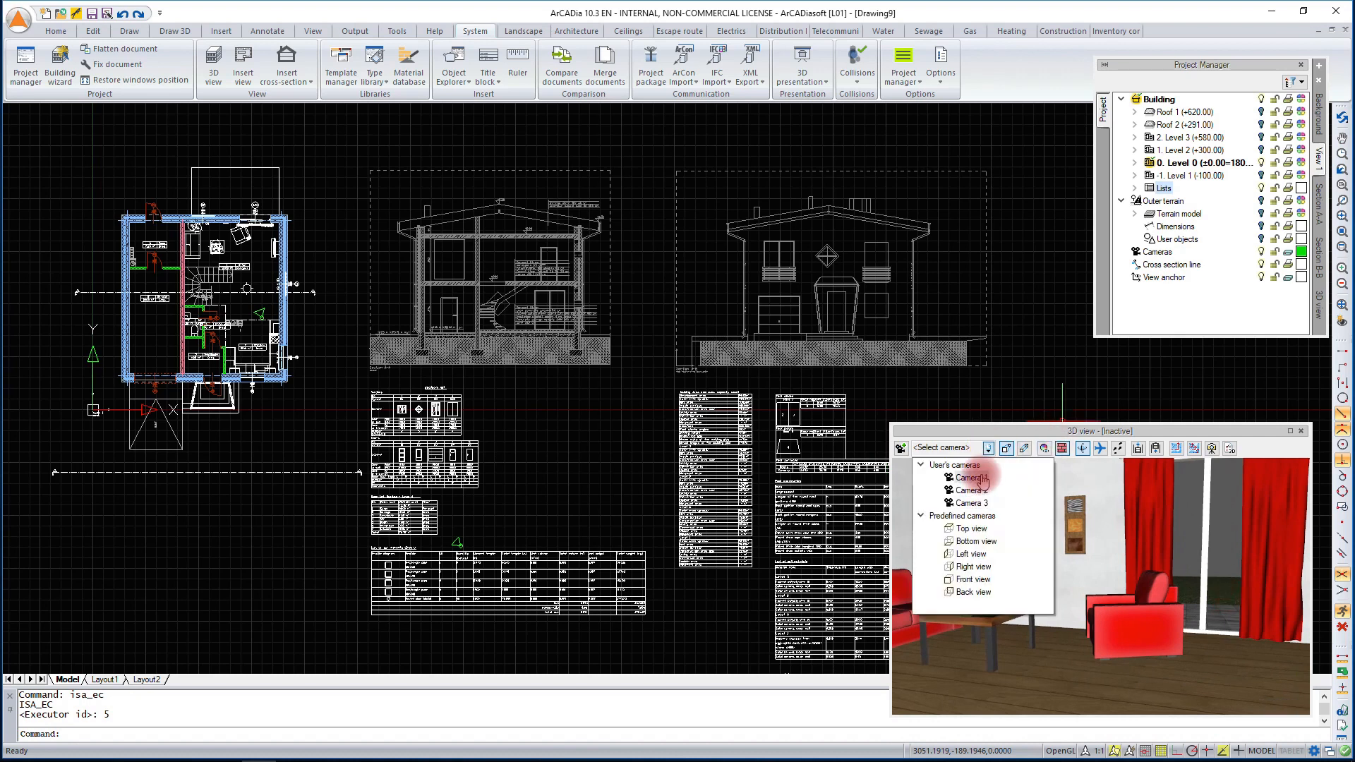
pyautogui.click(982, 478)
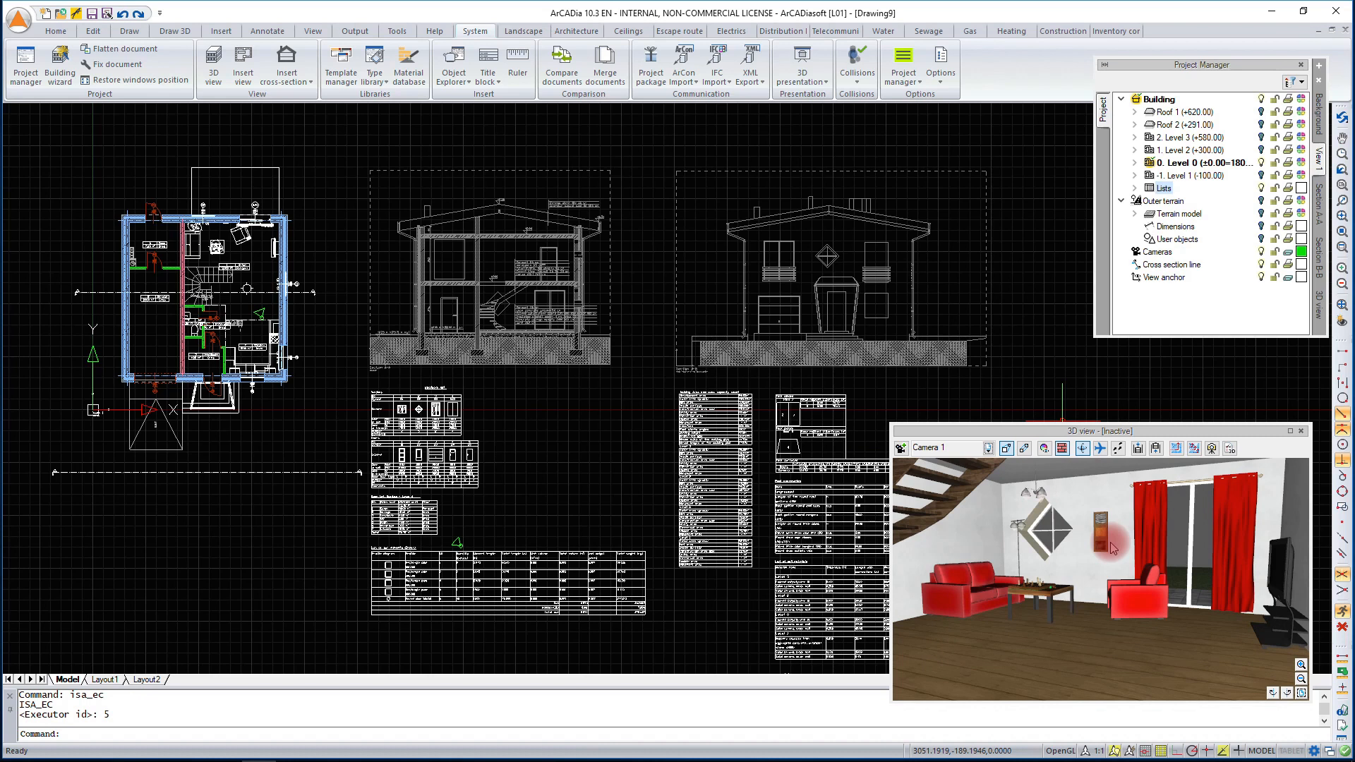
pyautogui.click(987, 447)
pyautogui.click(972, 502)
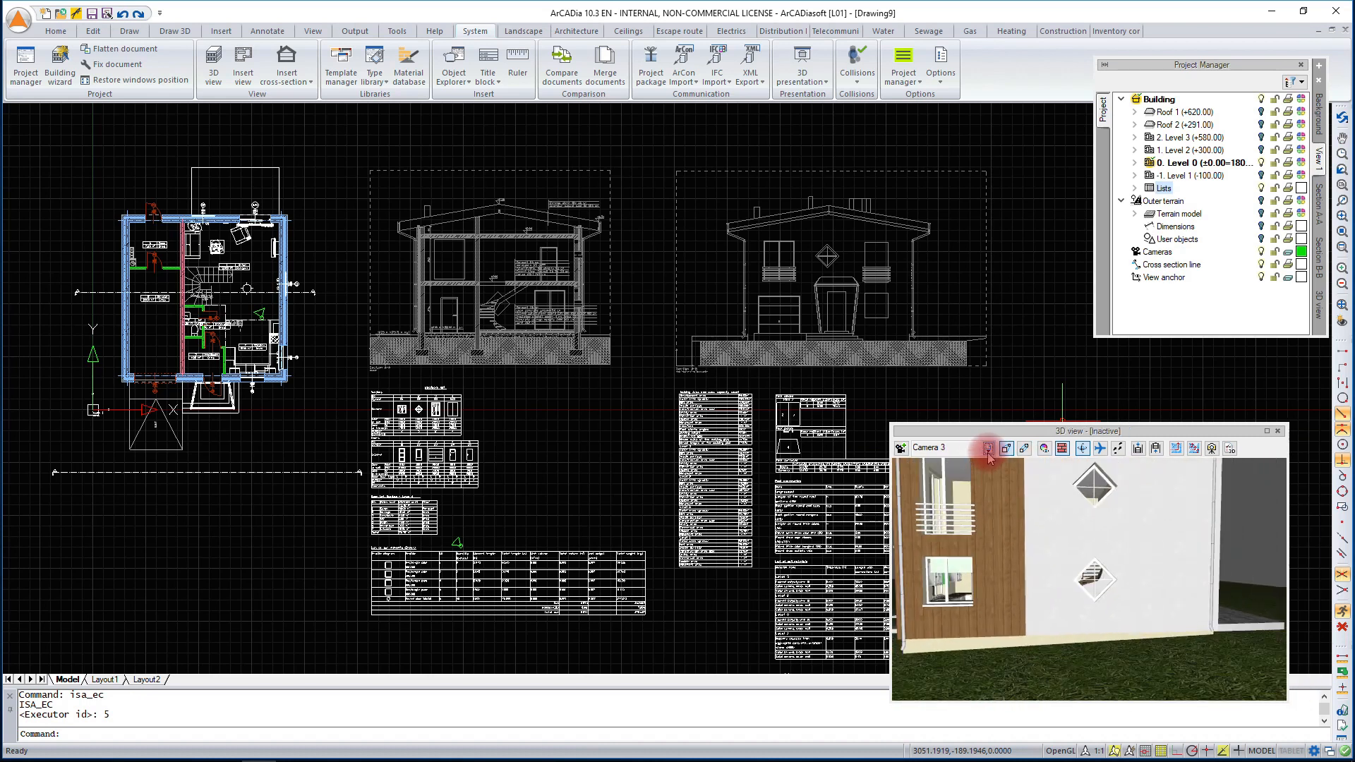
pyautogui.click(988, 452)
pyautogui.click(974, 477)
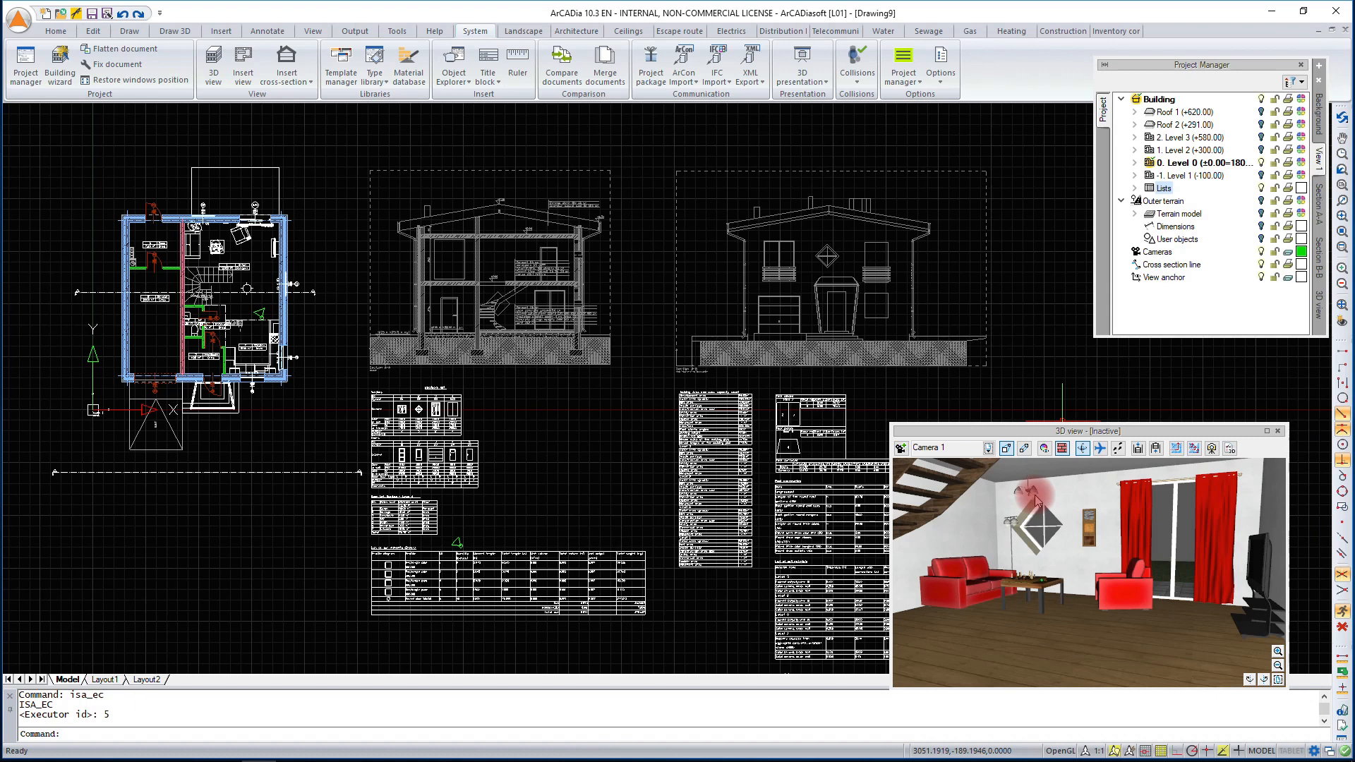
# Set the 3D view's background to a cloudy sky image from the chmury folder.
pyautogui.click(1168, 508)
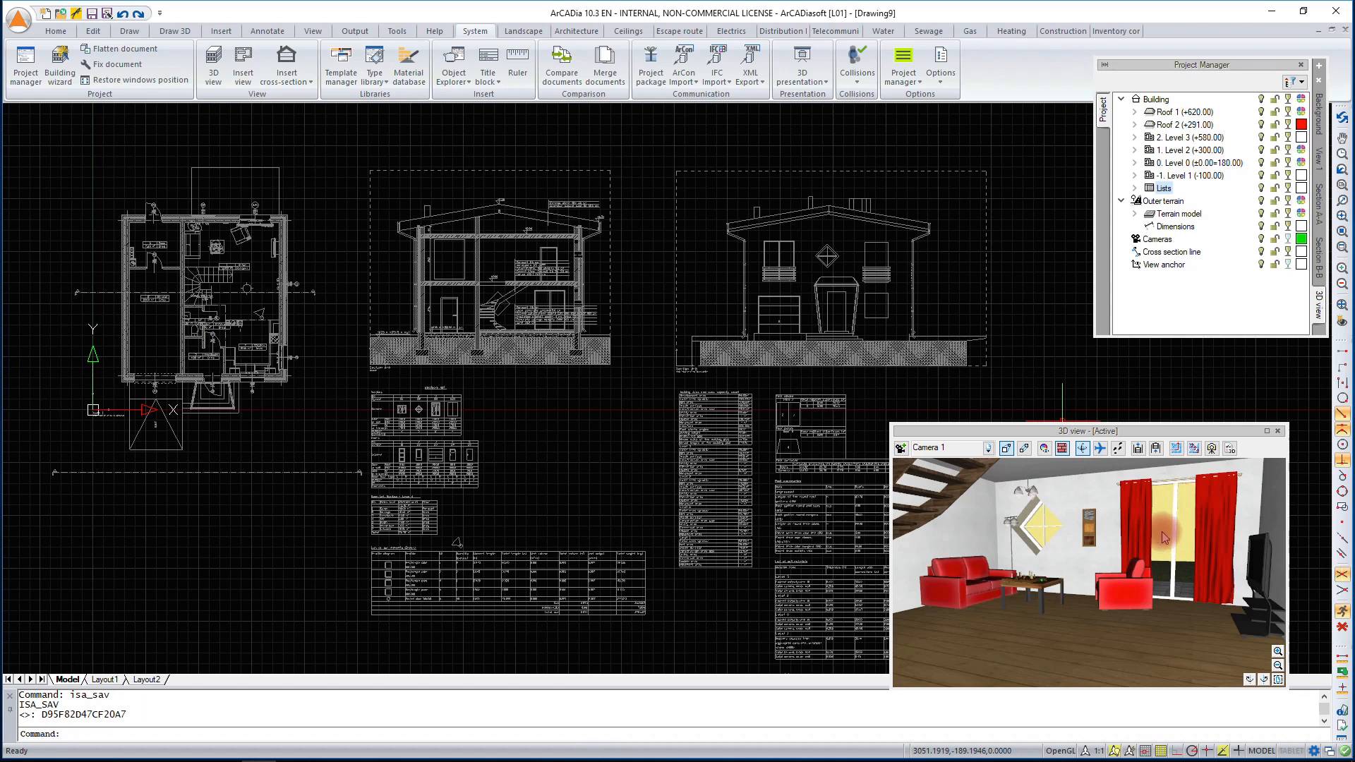
pyautogui.click(1231, 449)
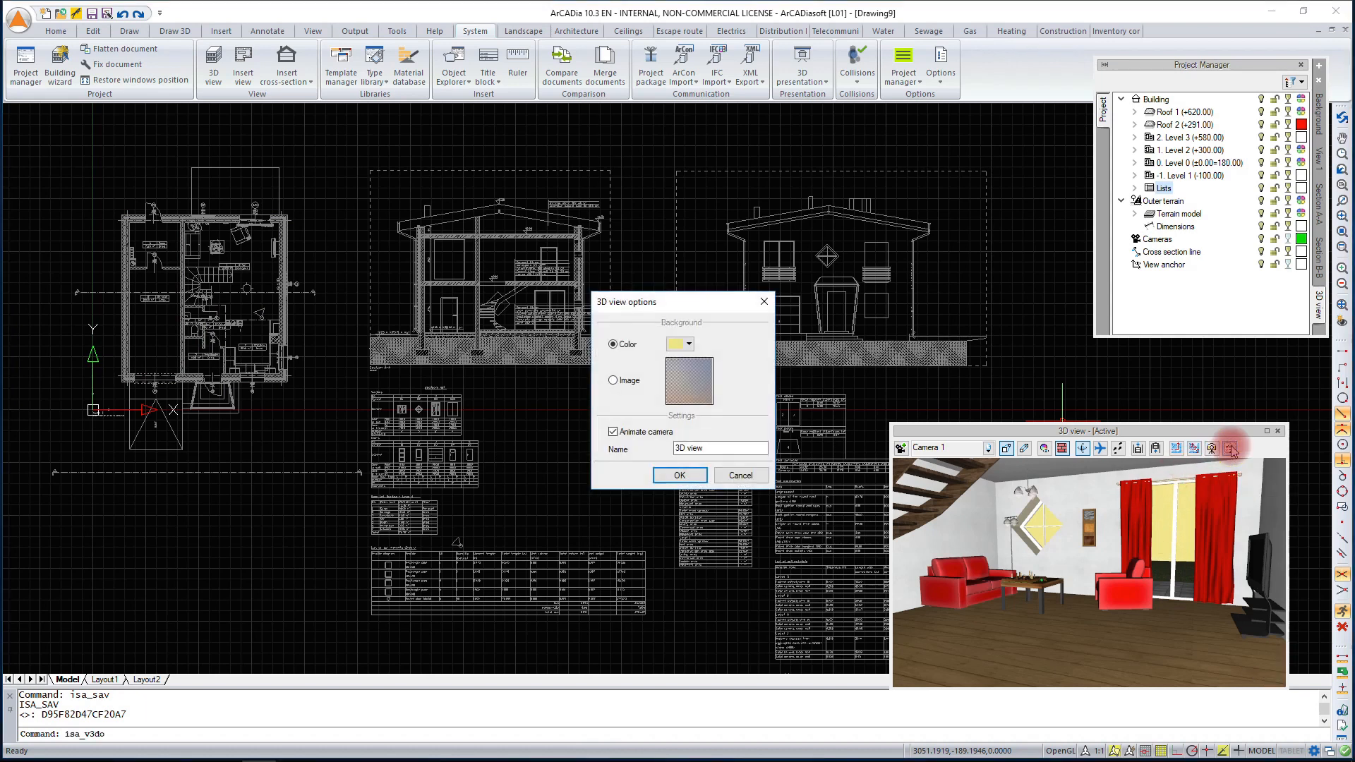
pyautogui.click(613, 381)
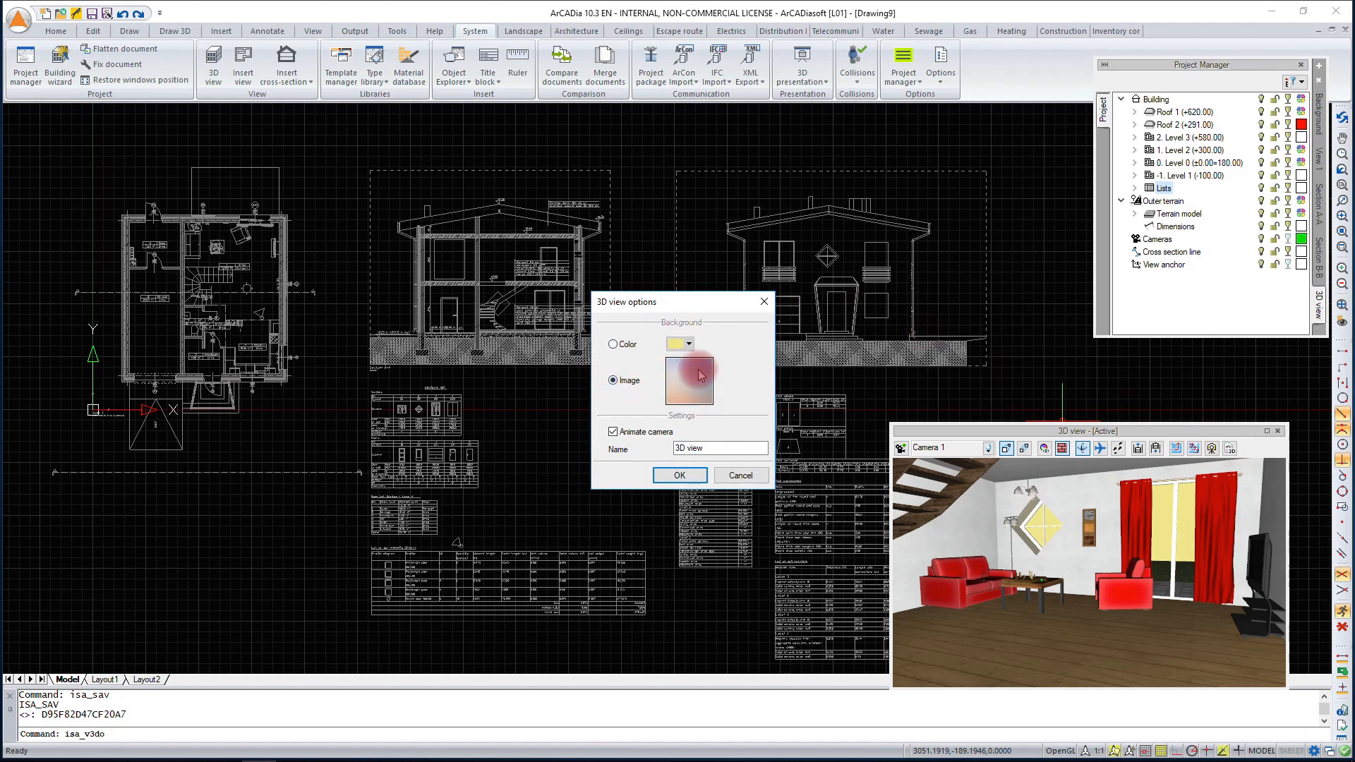
pyautogui.click(678, 381)
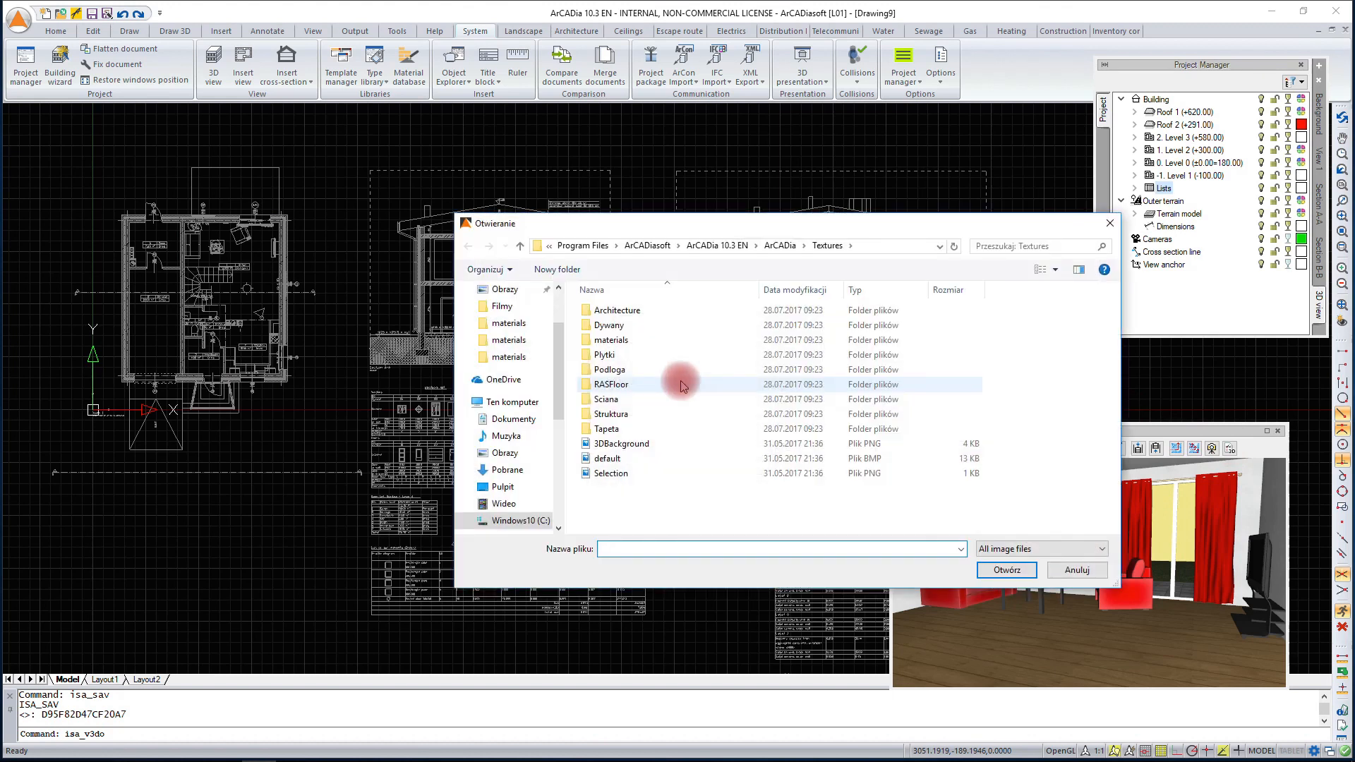
pyautogui.click(502, 486)
pyautogui.doubleClick(617, 370)
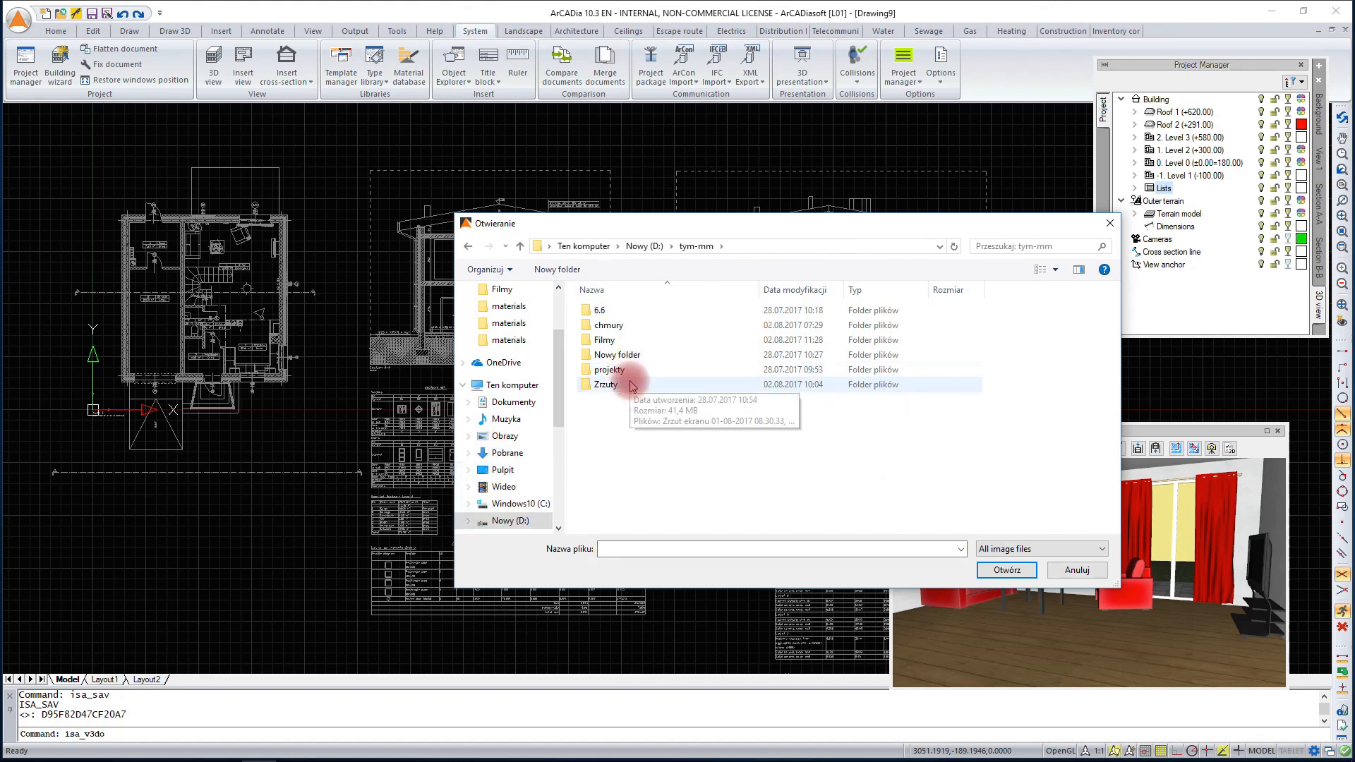
pyautogui.click(624, 325)
pyautogui.doubleClick(624, 326)
pyautogui.click(846, 326)
pyautogui.click(1007, 569)
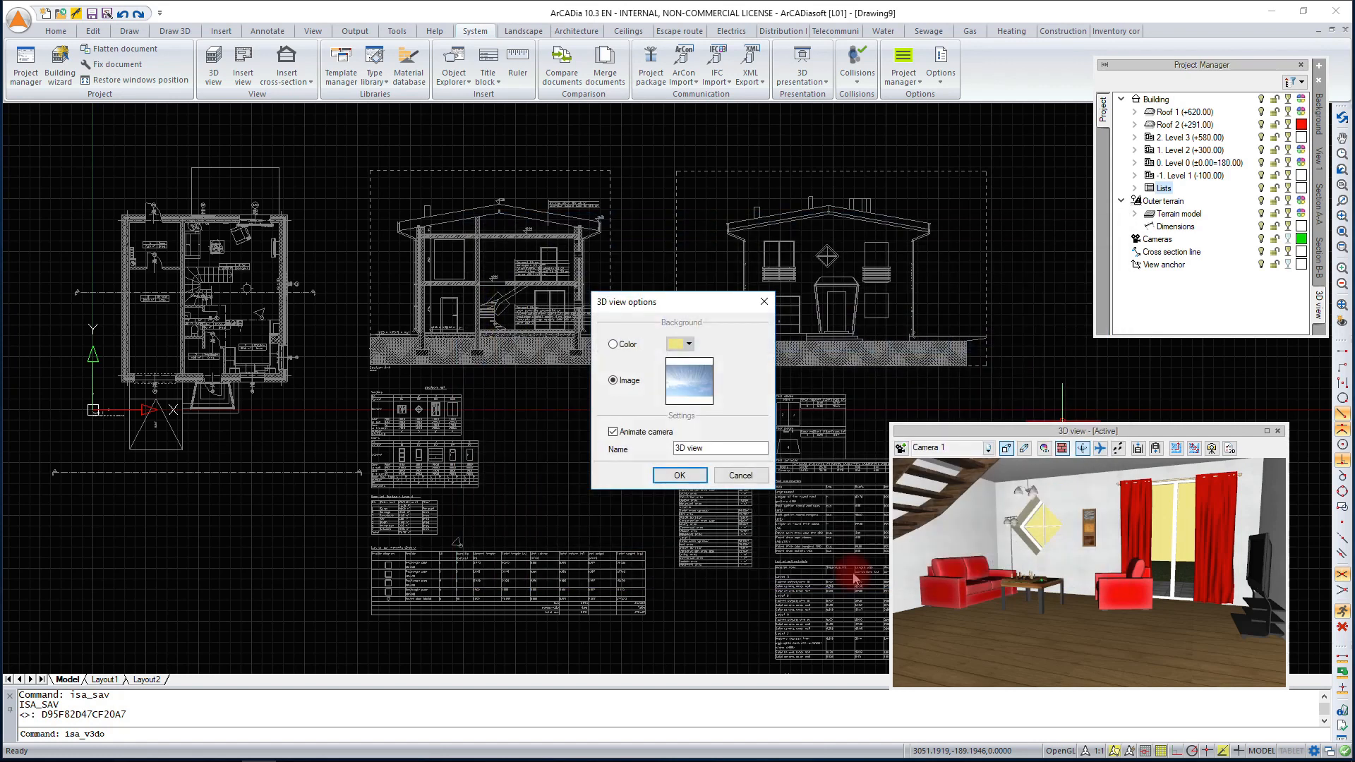
pyautogui.click(676, 477)
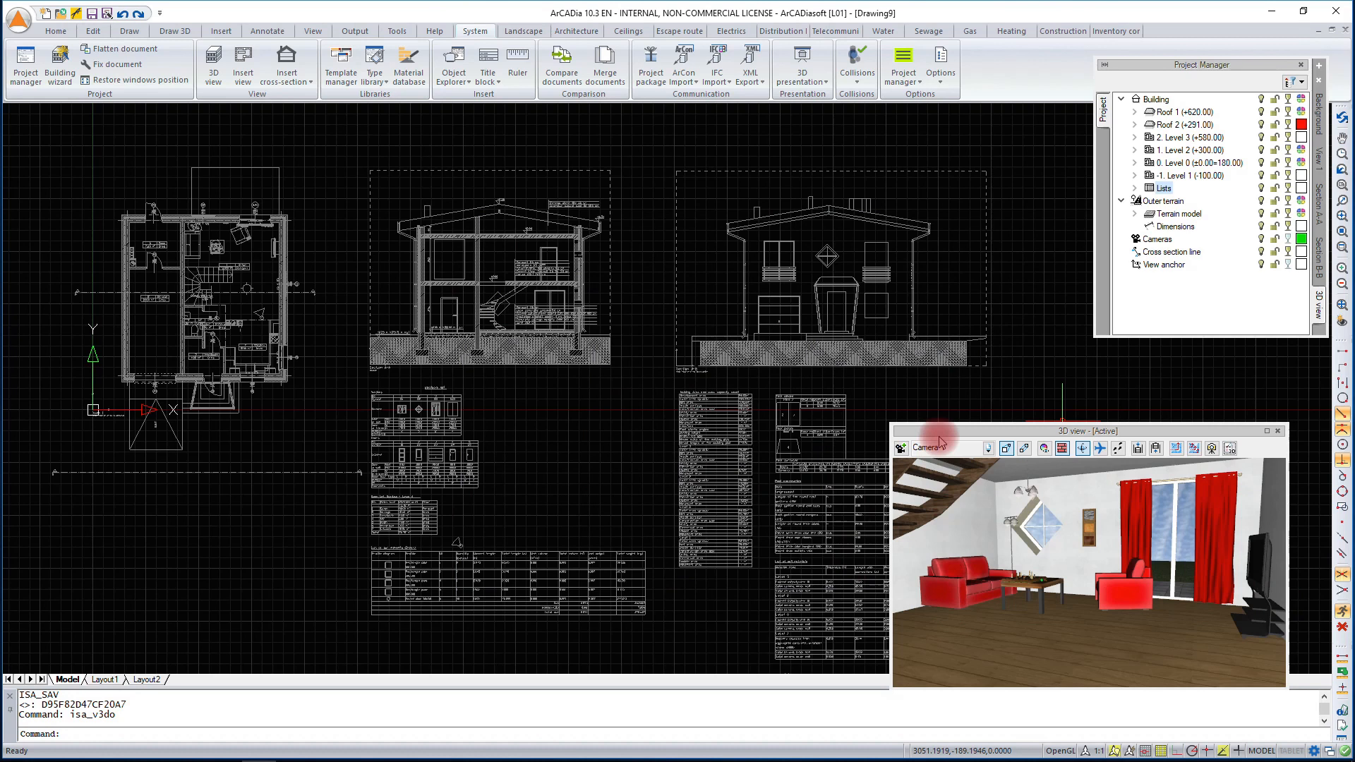
# Set the rendering quality to Low and enable shading with diffuse light (Ambient Occlusion) in its advanced settings.
pyautogui.click(1175, 448)
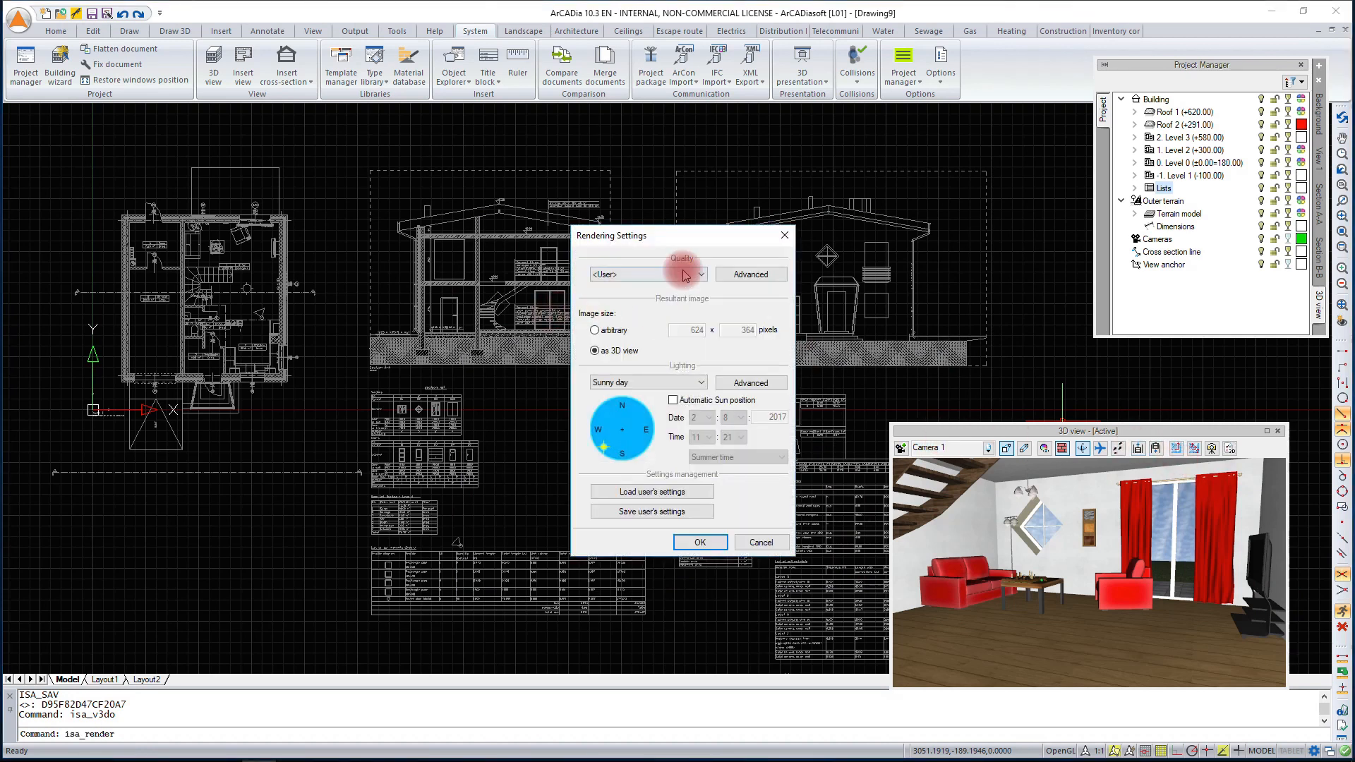
pyautogui.click(653, 277)
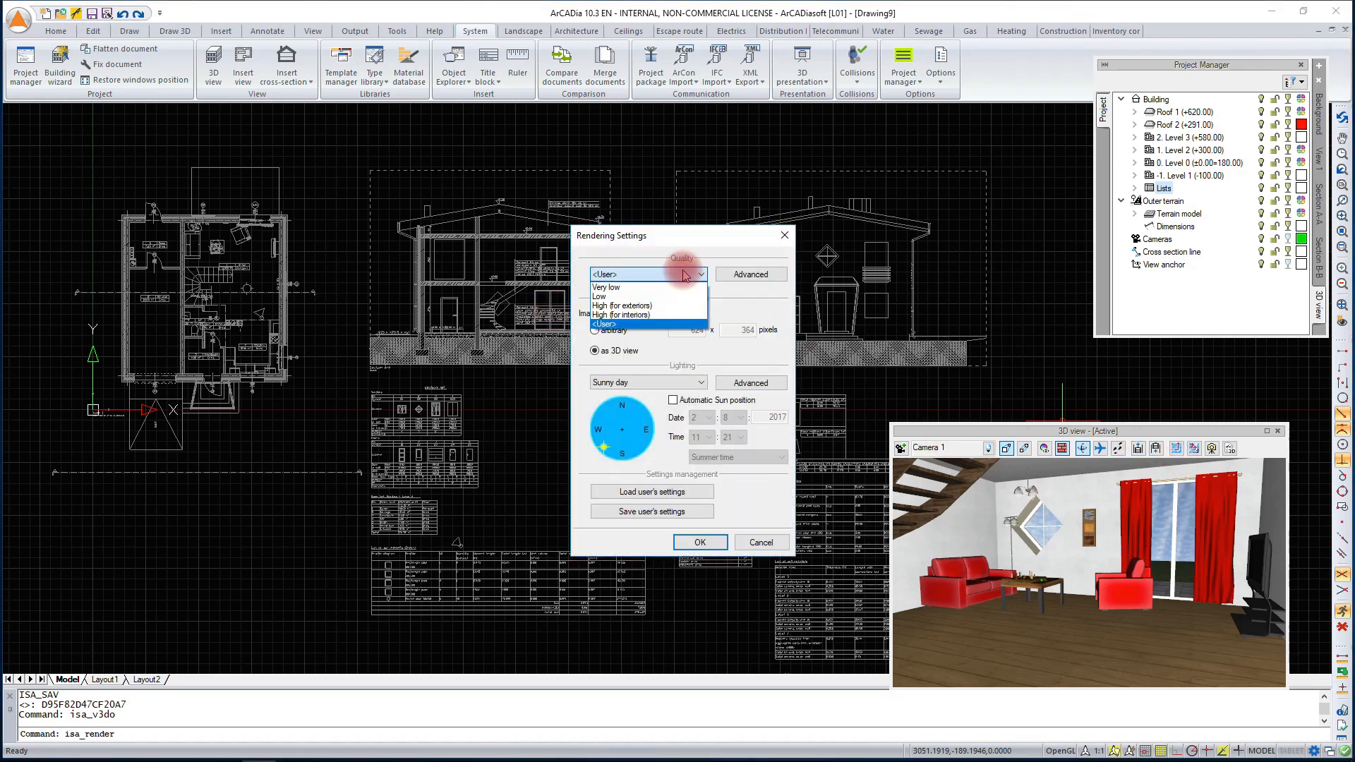
pyautogui.click(605, 296)
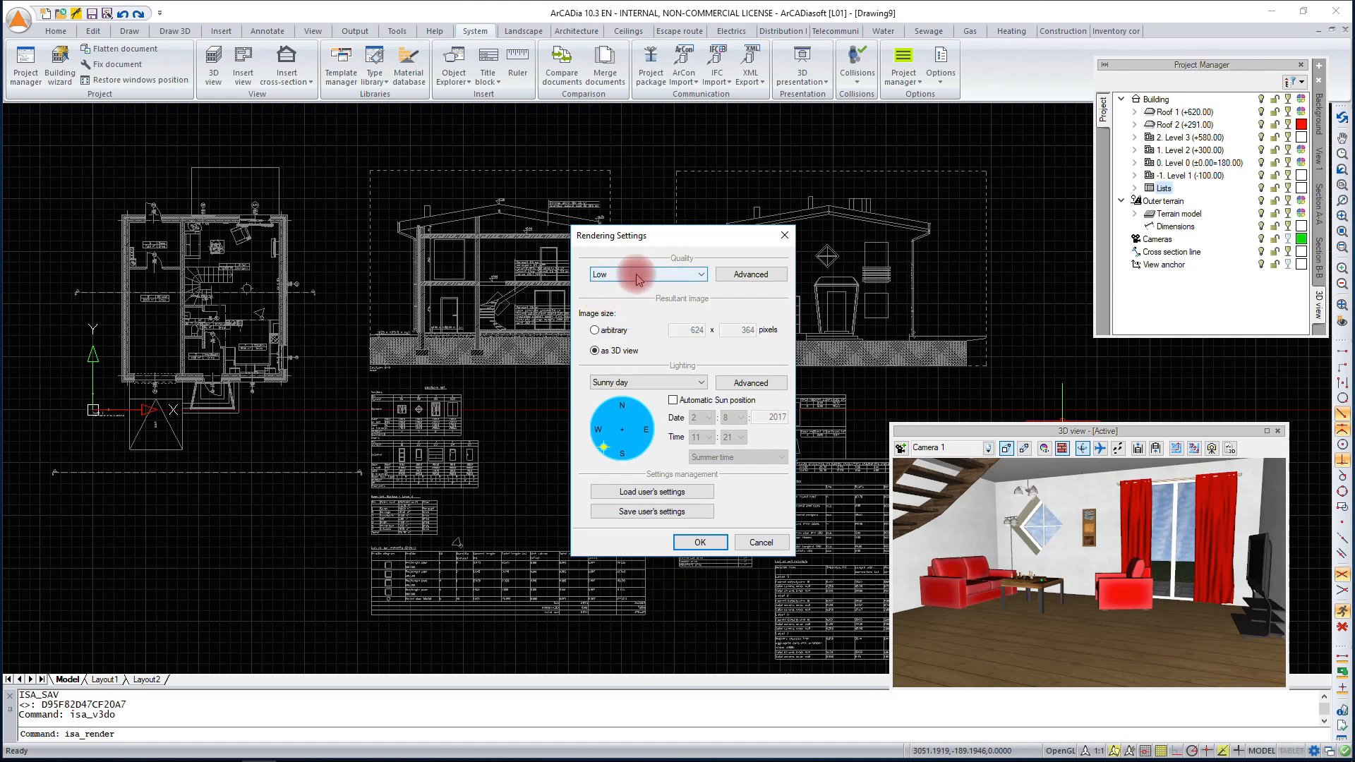
pyautogui.click(754, 273)
pyautogui.click(543, 303)
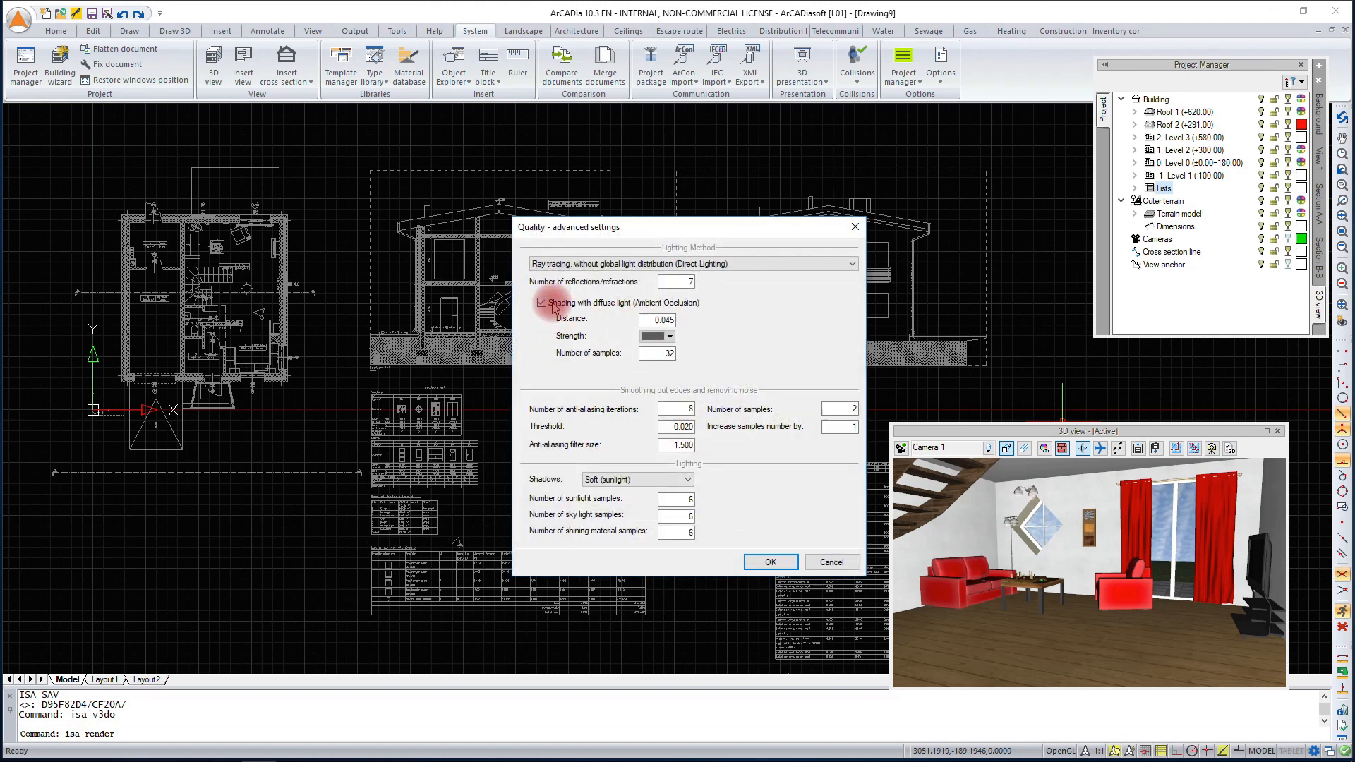
pyautogui.click(768, 561)
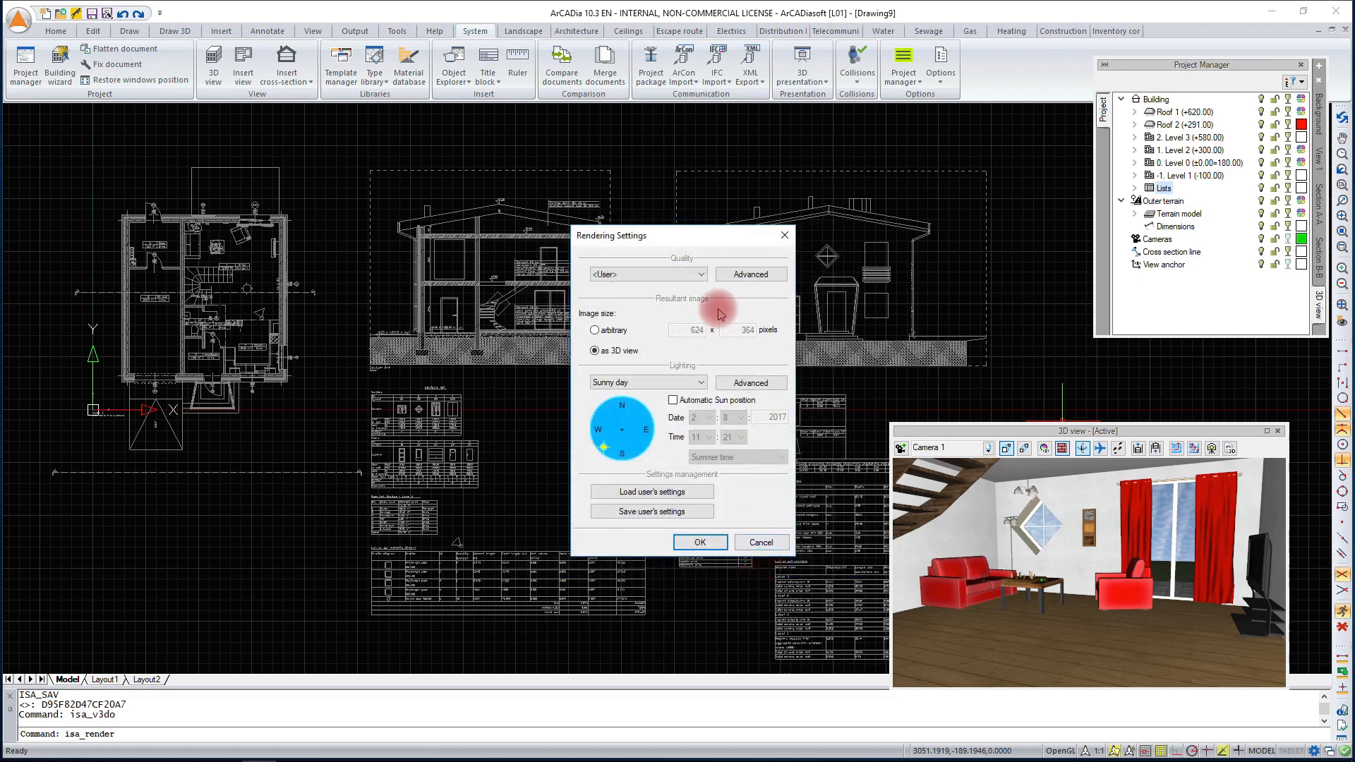
# Render the Camera 1 view with the adjusted quality settings and set the rendered image's background to Background from 3D View.
pyautogui.click(734, 275)
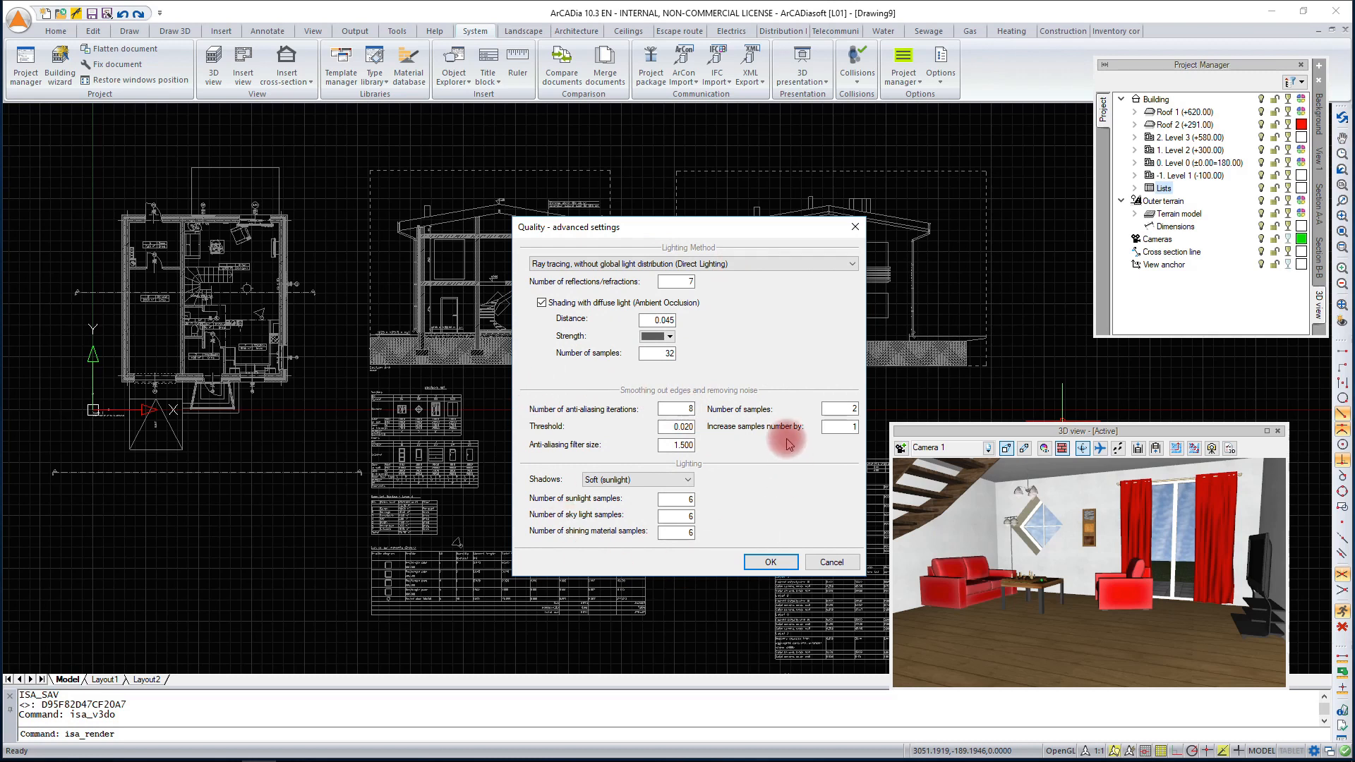
pyautogui.click(770, 564)
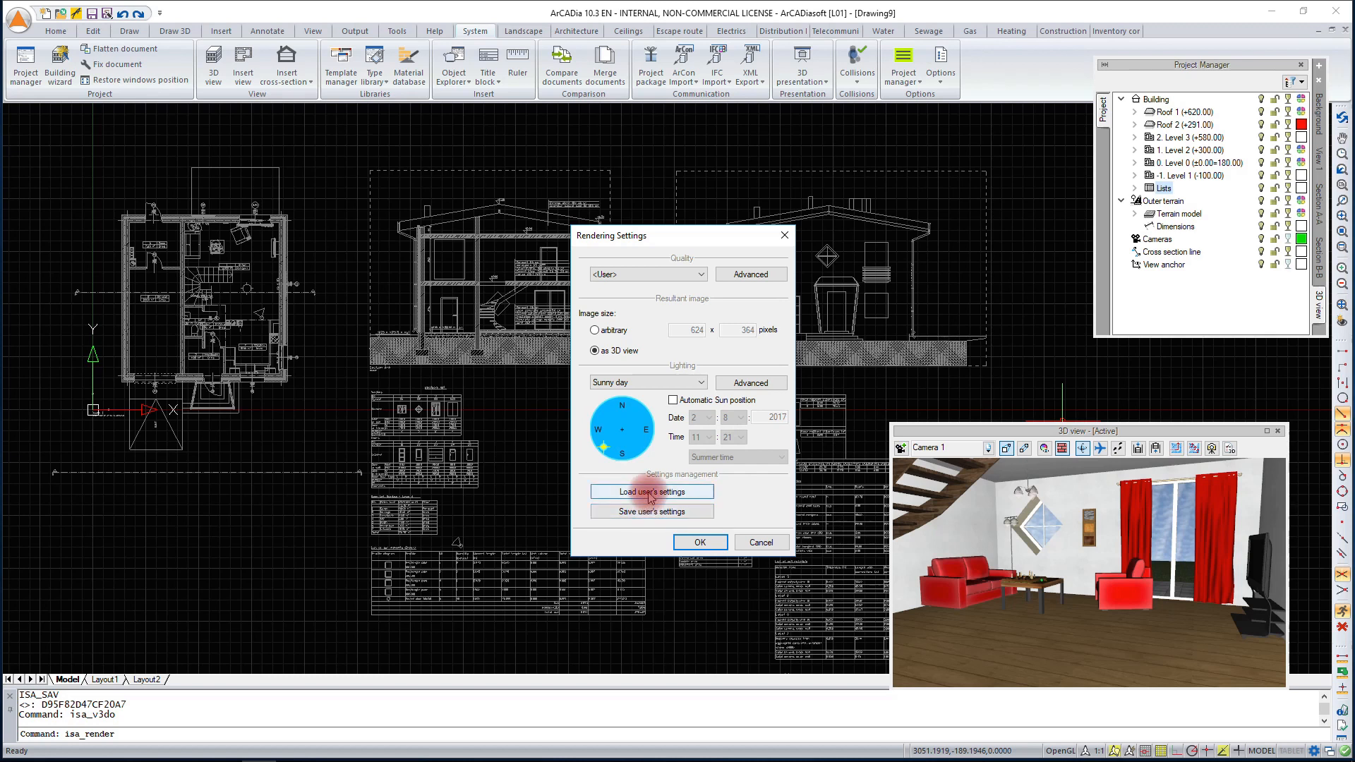
pyautogui.click(699, 541)
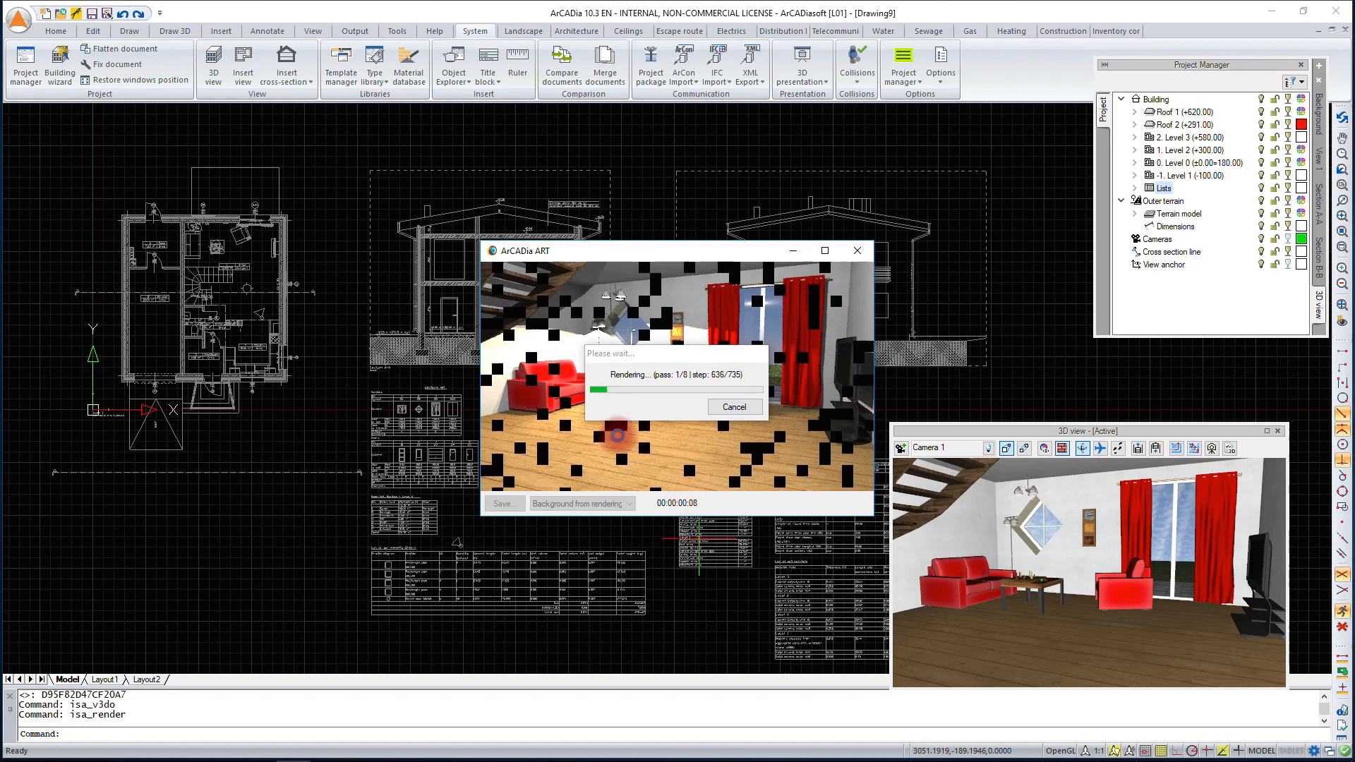
pyautogui.moveTo(711, 250); pyautogui.dragTo(691, 255)
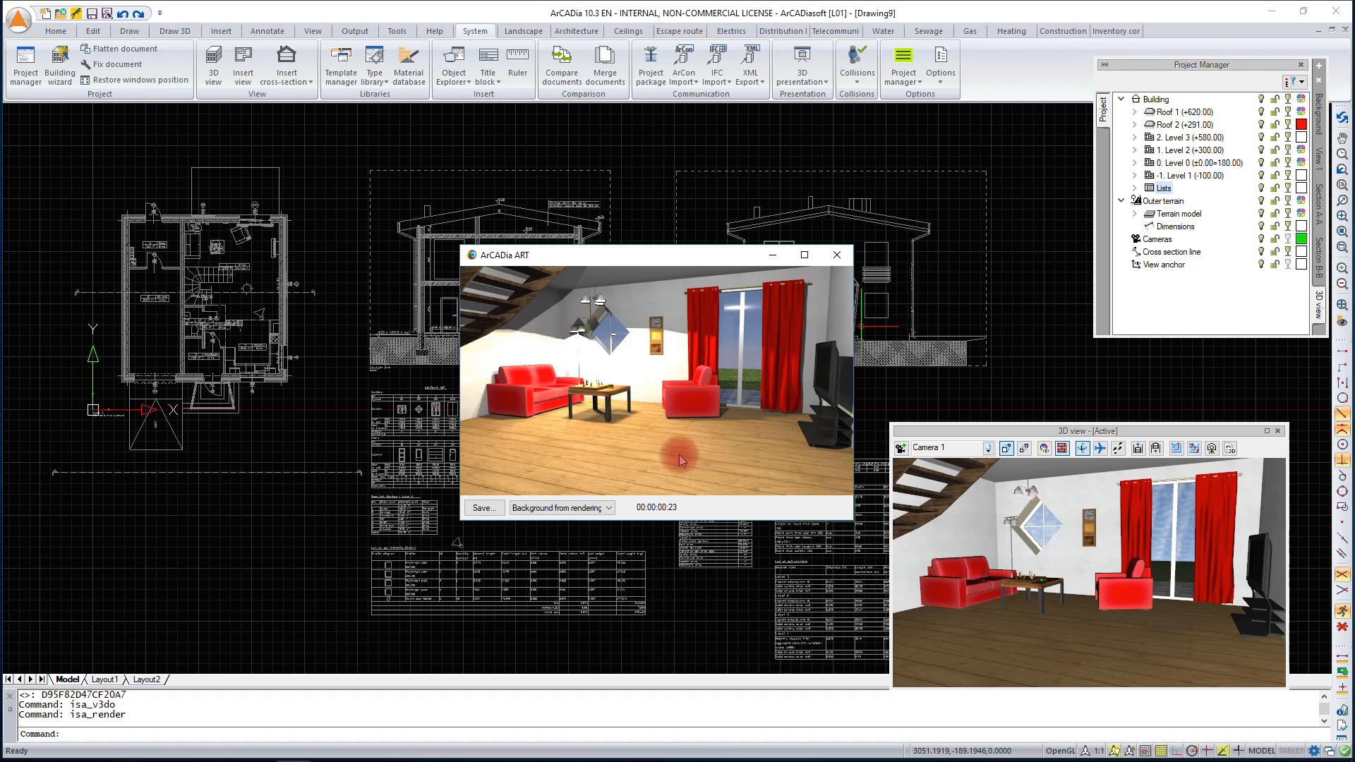
pyautogui.click(570, 509)
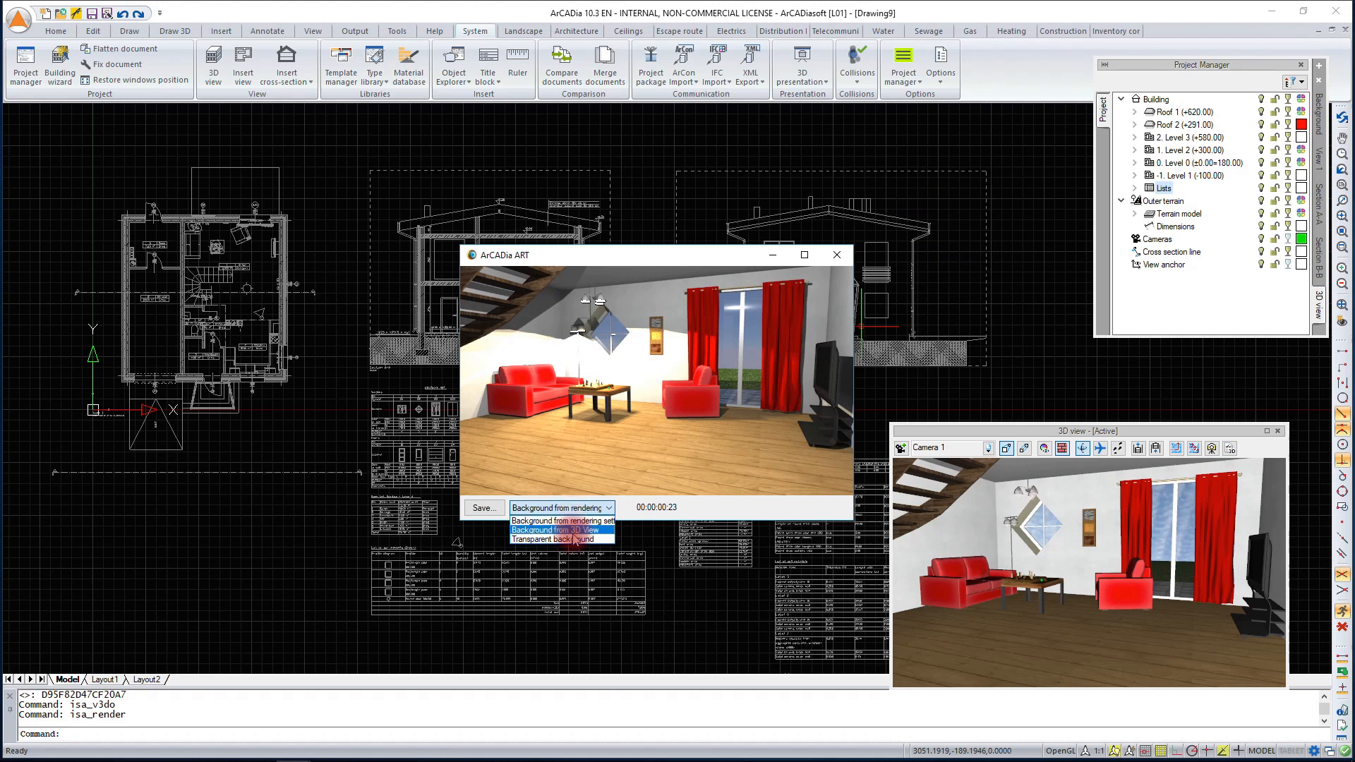
pyautogui.click(570, 531)
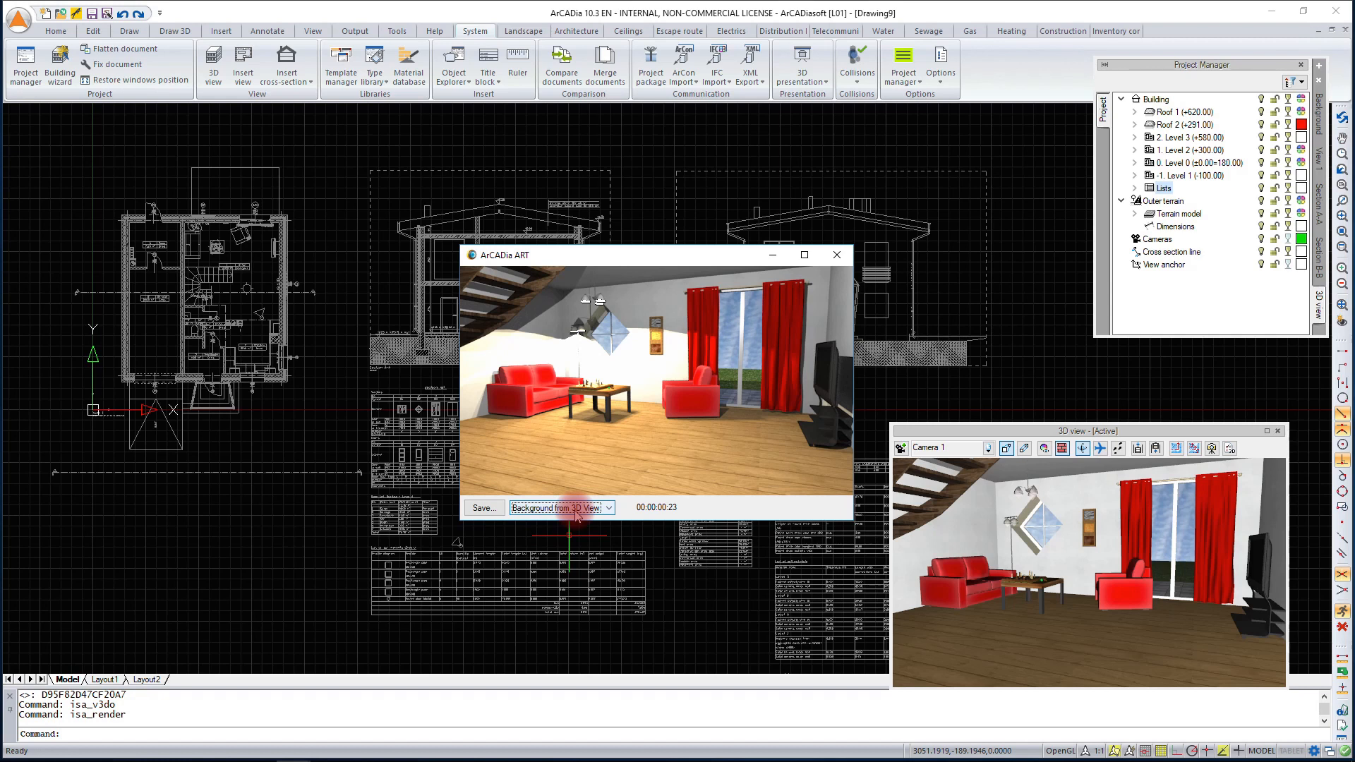
# Check the file formats available for saving the rendering, and close the rendering window without saving.
pyautogui.click(487, 508)
pyautogui.click(1050, 593)
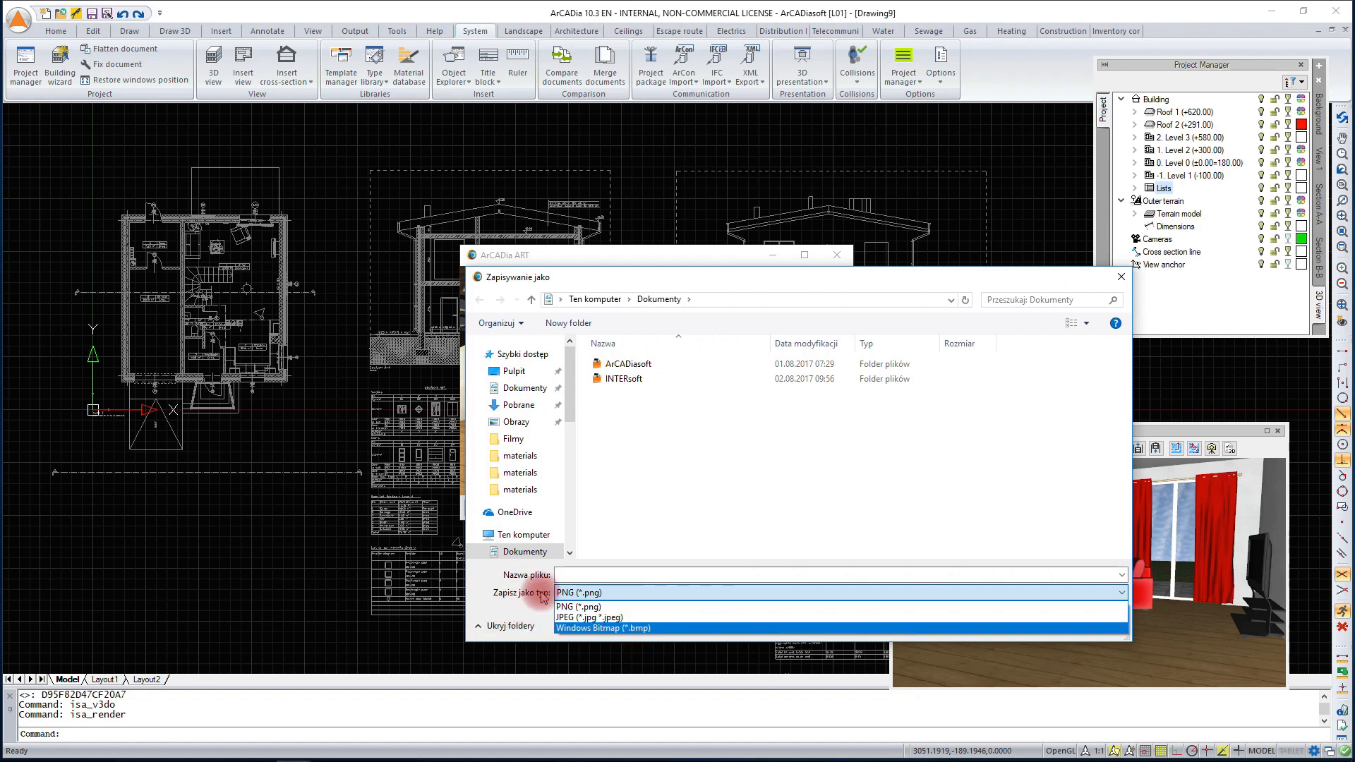
pyautogui.click(1031, 545)
pyautogui.click(1093, 623)
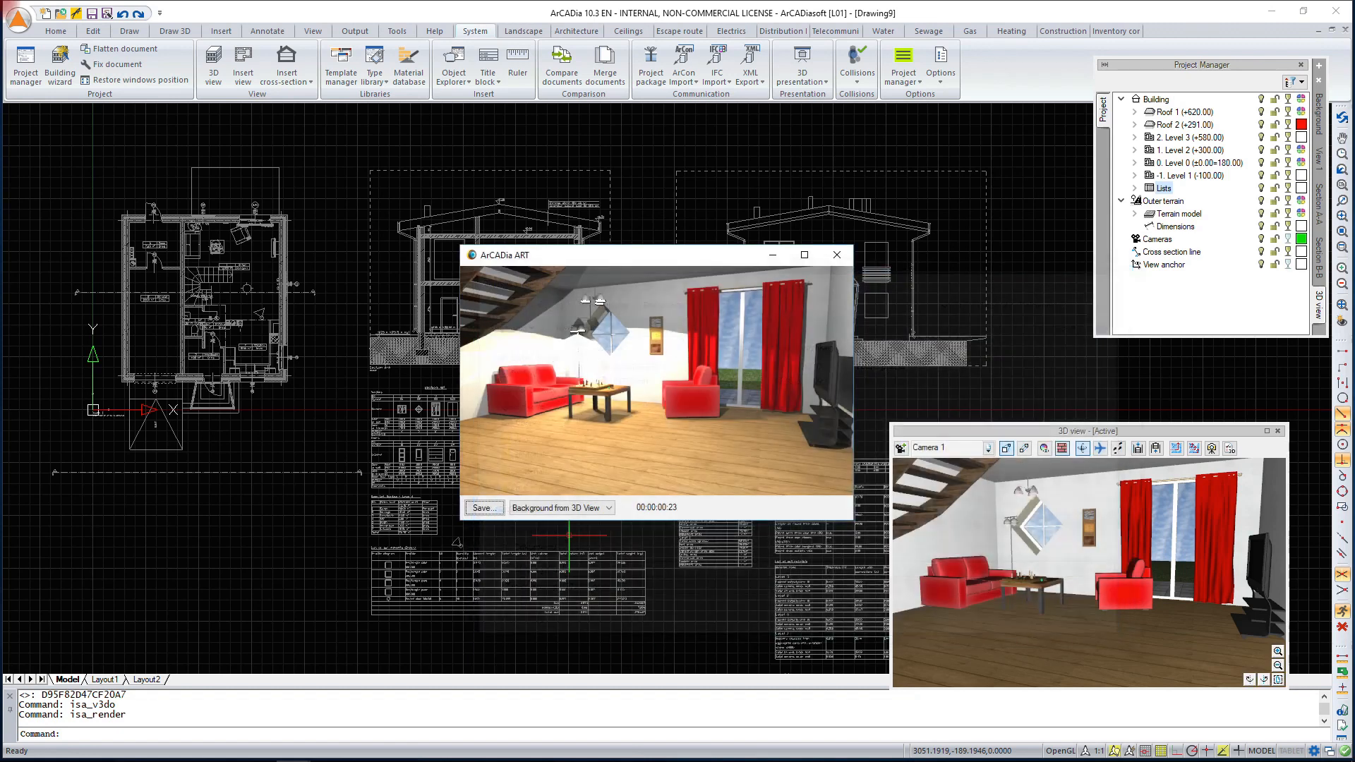
pyautogui.click(837, 255)
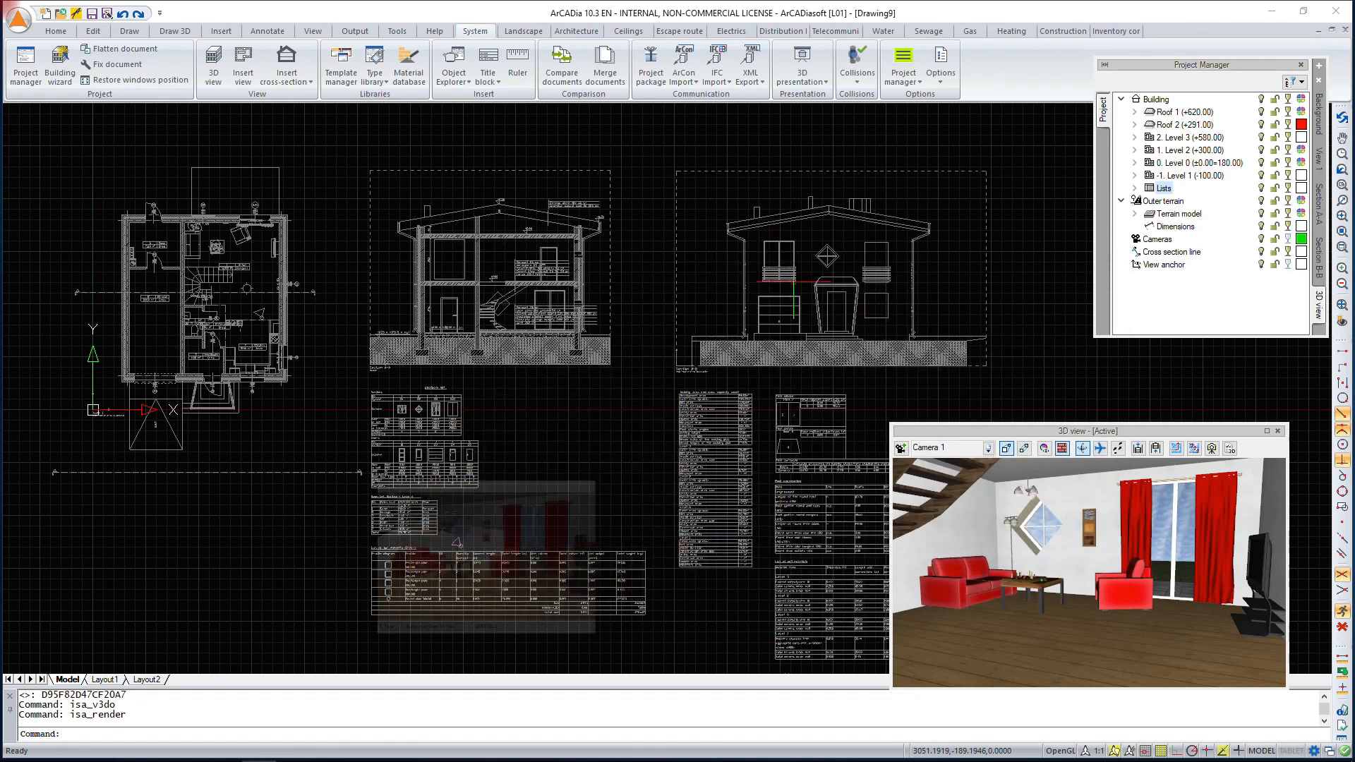
# Open the multi-saving setup for camera visualizations and exclude Camera 2 from the cameras being rendered.
pyautogui.click(1193, 448)
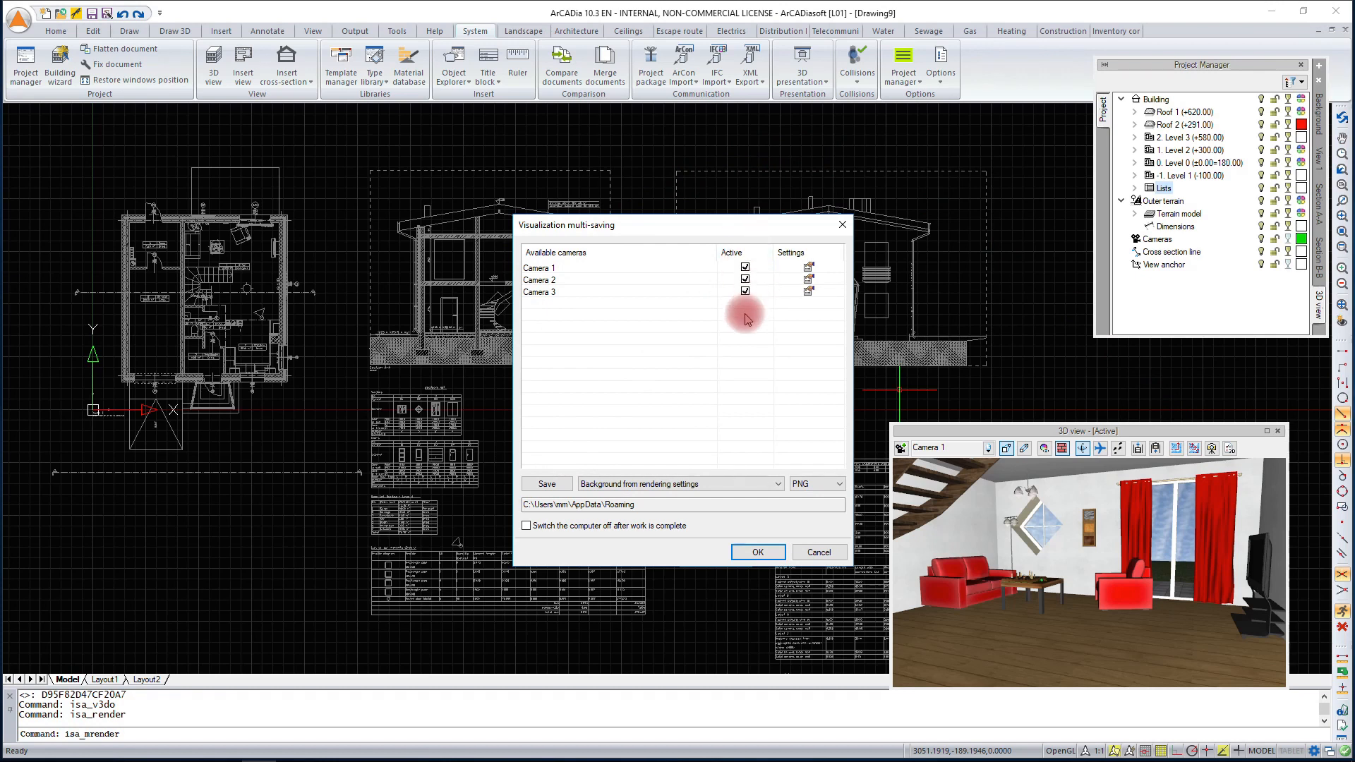
pyautogui.click(746, 279)
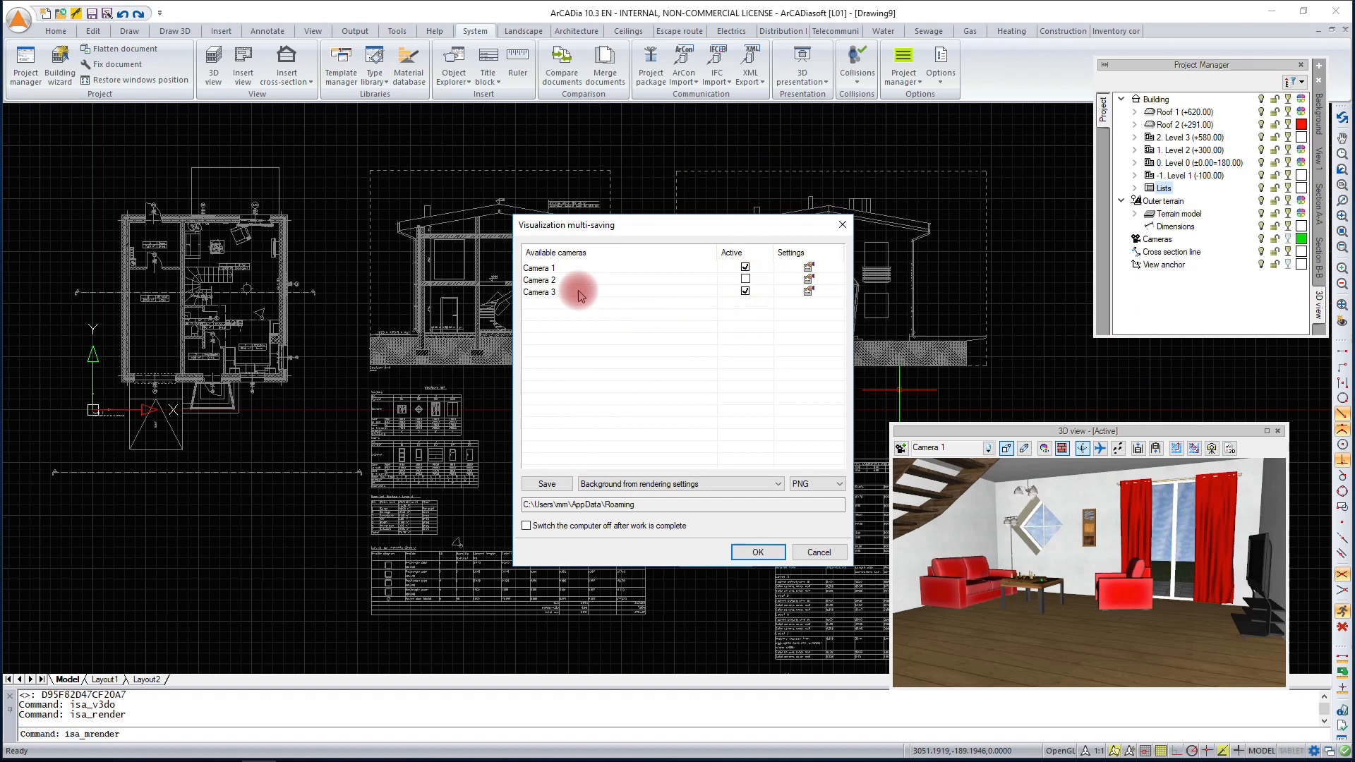
# Try the High (for interiors) quality in Camera 1's rendering settings, review the quality options, and discard the change.
pyautogui.click(808, 267)
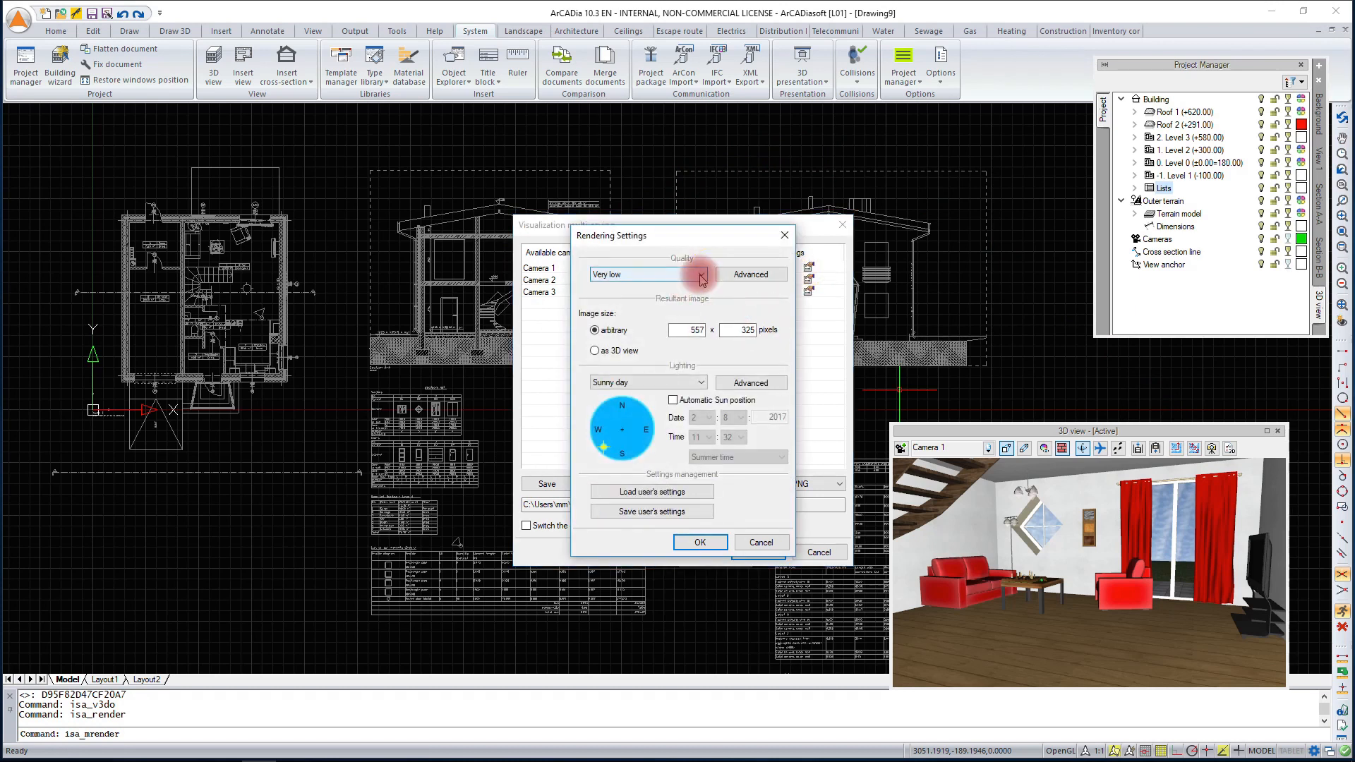
pyautogui.click(699, 274)
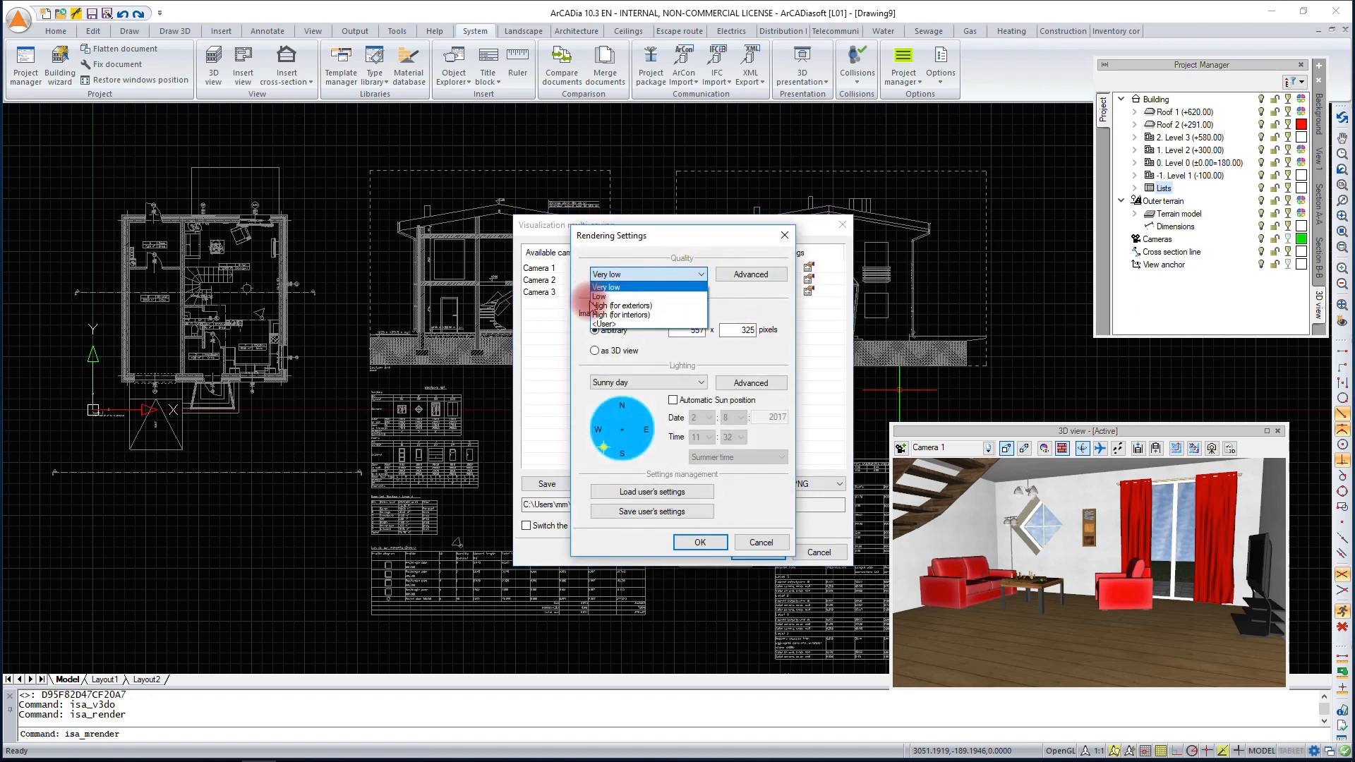
pyautogui.click(652, 316)
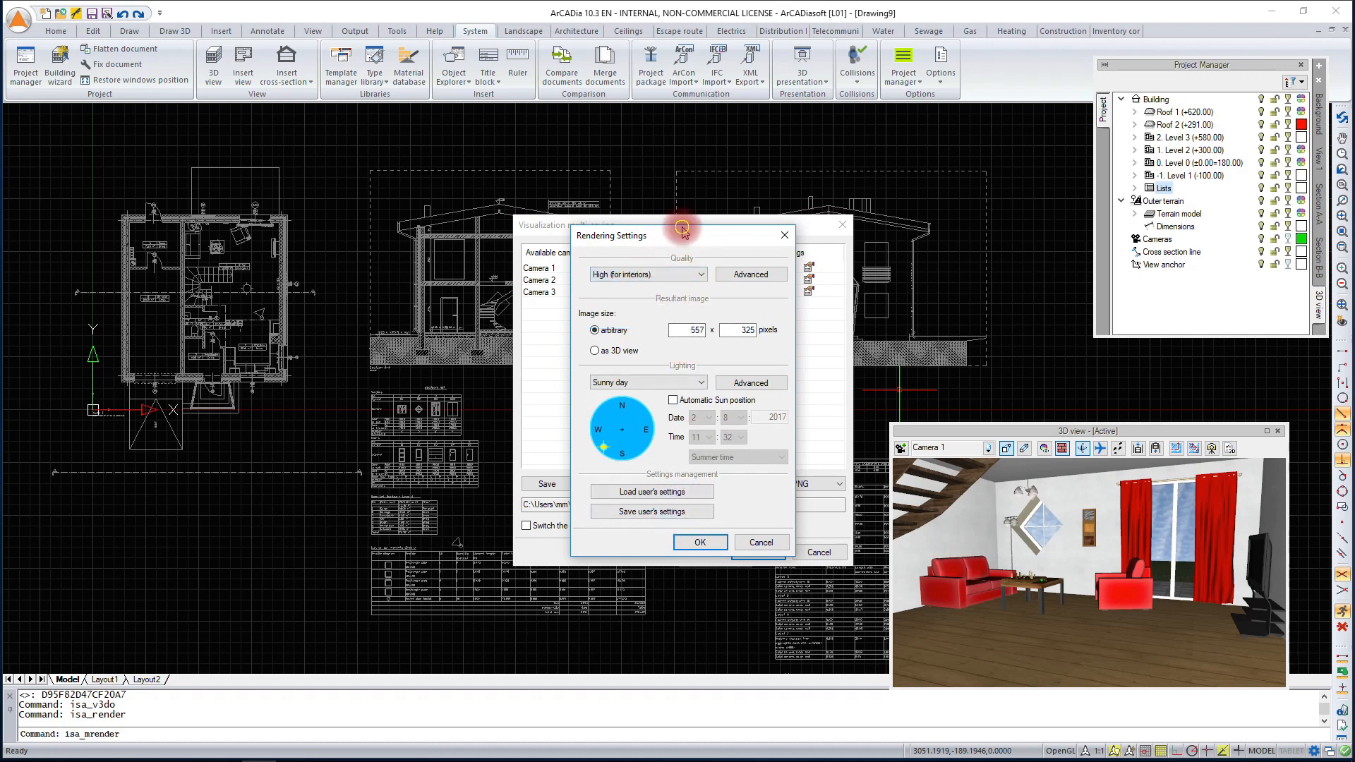
pyautogui.moveTo(682, 235); pyautogui.dragTo(667, 387)
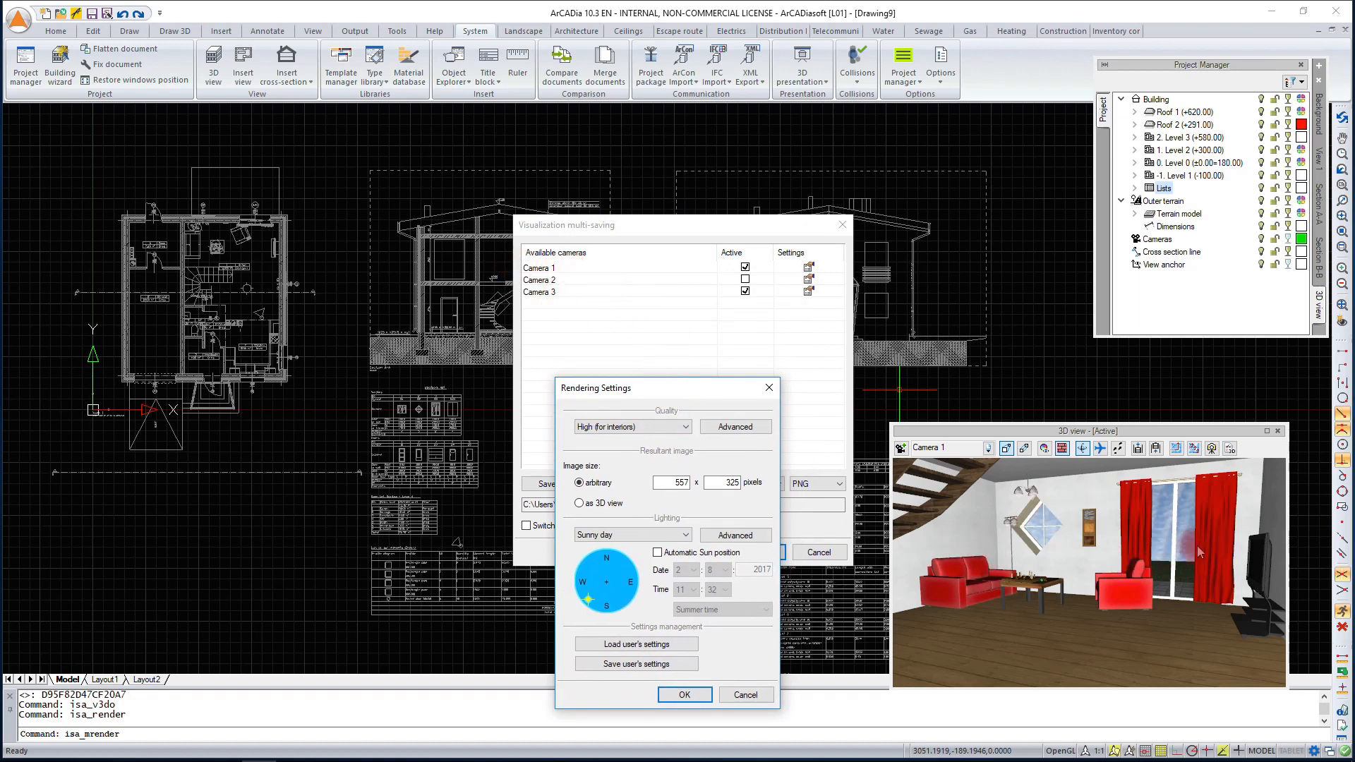
pyautogui.click(671, 427)
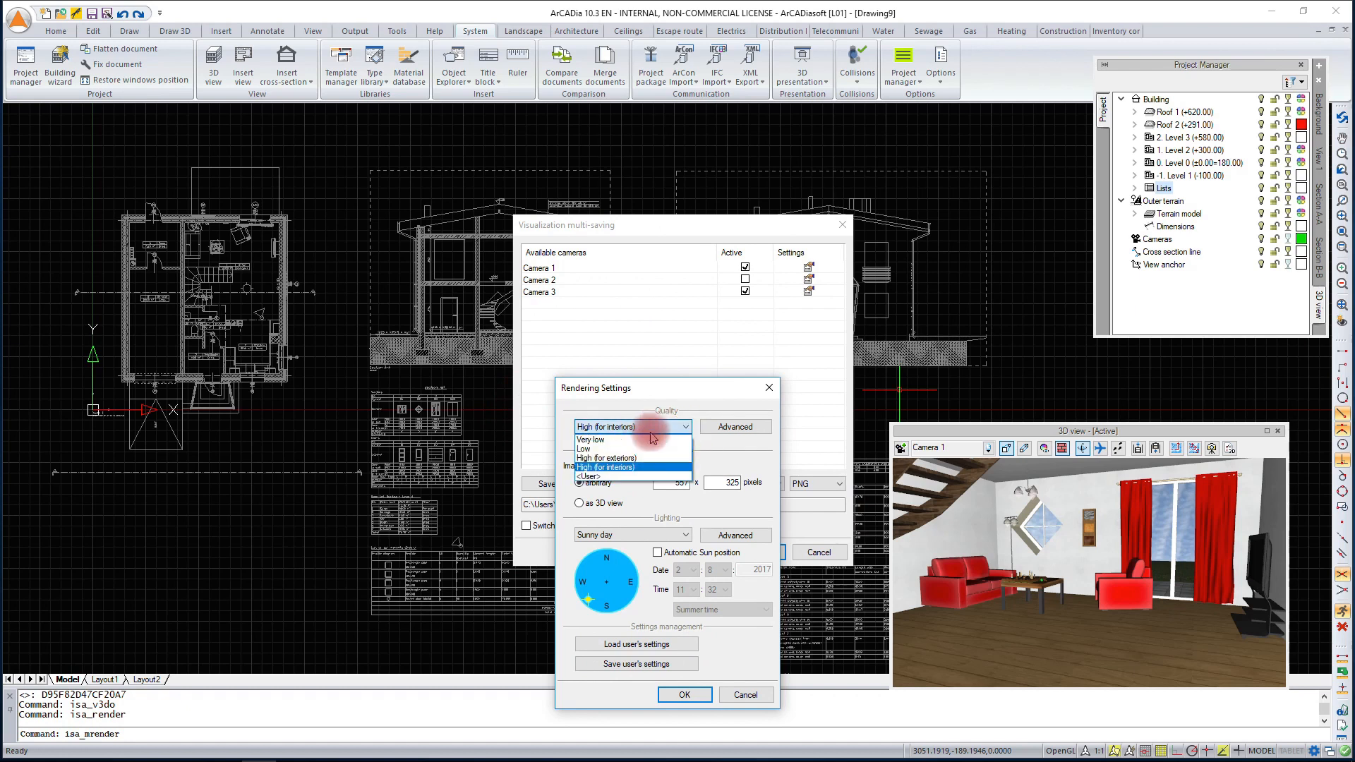
pyautogui.click(739, 460)
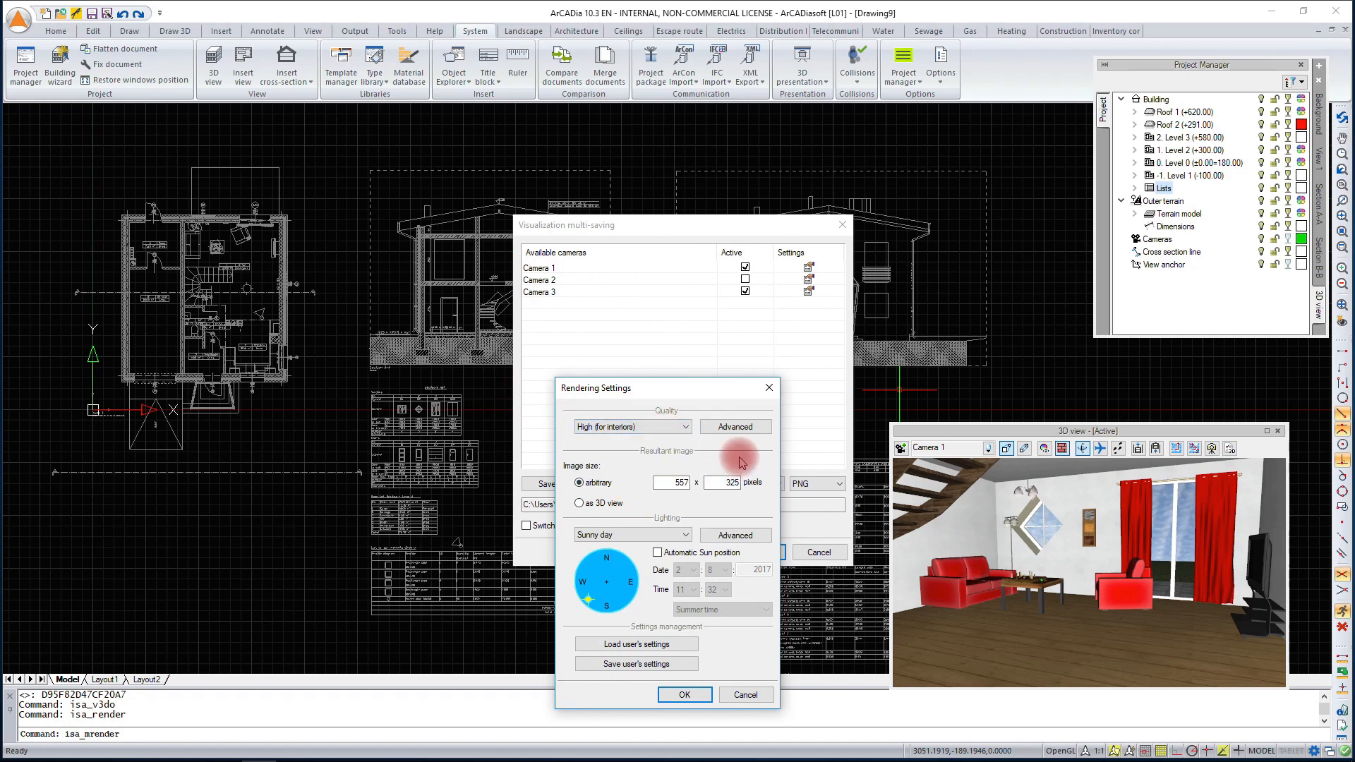
pyautogui.click(746, 694)
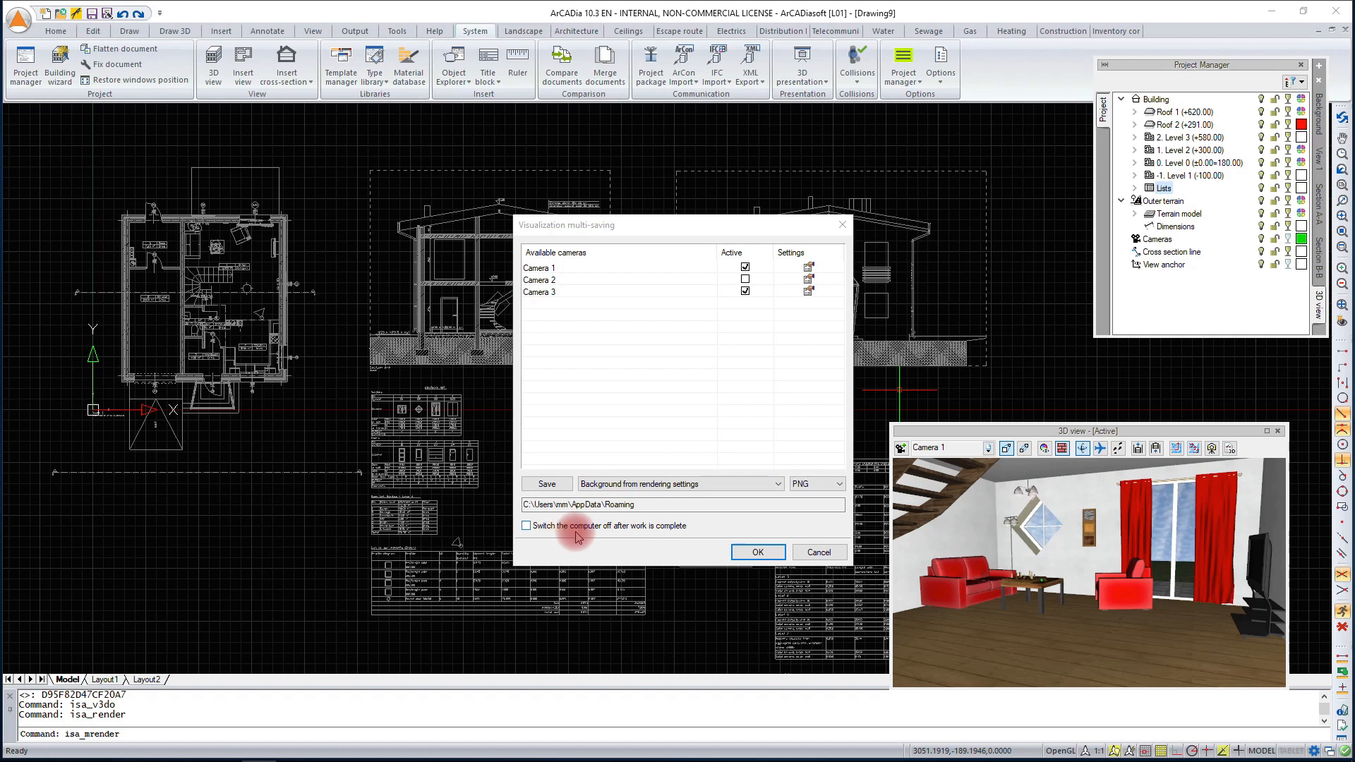
# Confirm the multi-saving setup and save a snapshot of the current 3D view on the desktop (Pulpit) as PNG file 1.
pyautogui.click(758, 552)
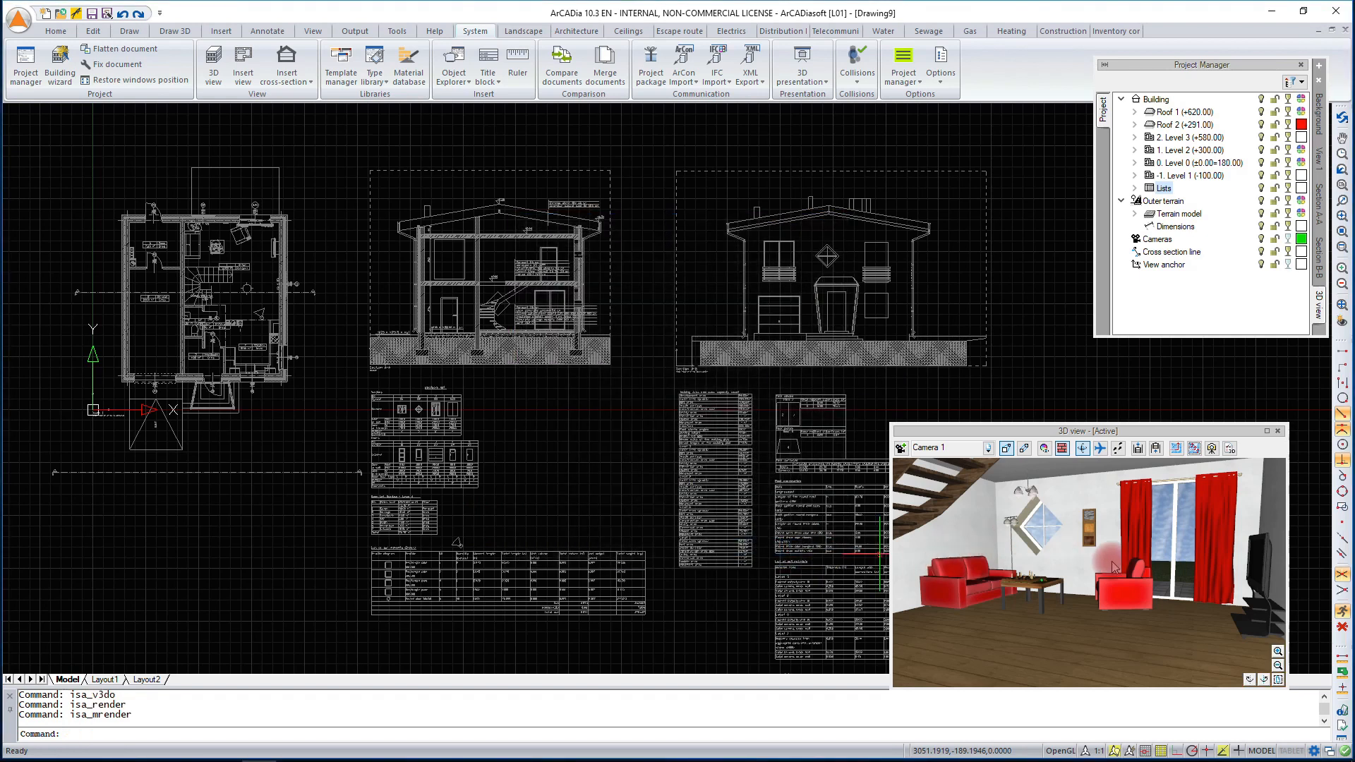
pyautogui.click(1213, 450)
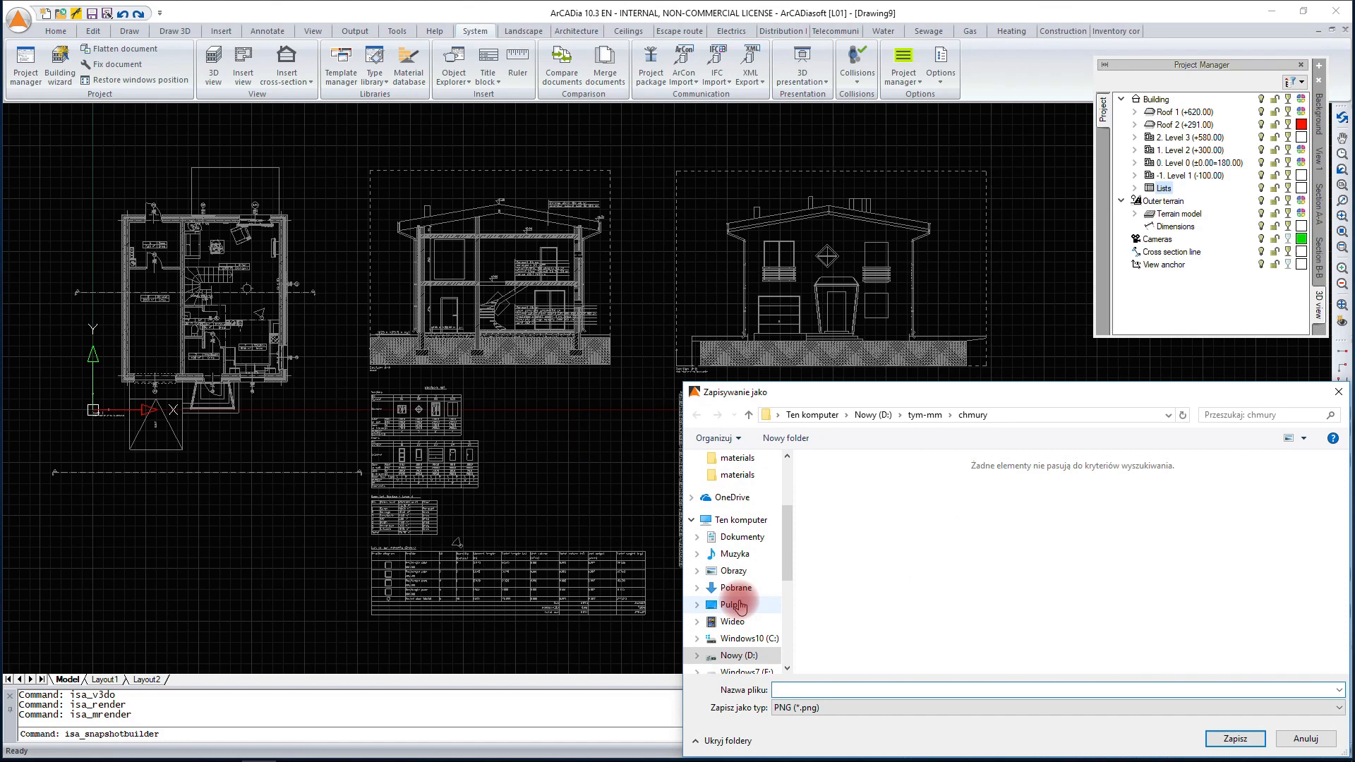
pyautogui.click(734, 604)
pyautogui.click(814, 689)
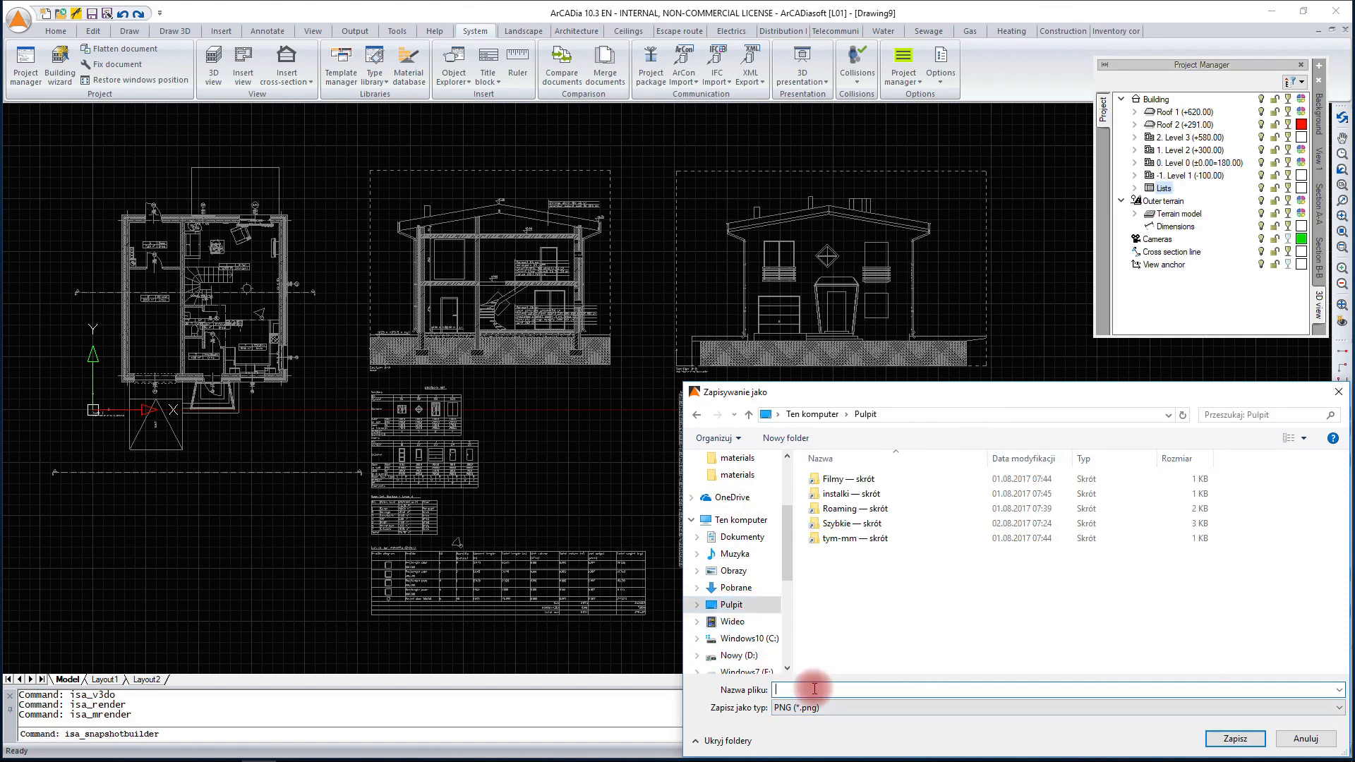
pyautogui.write('1')
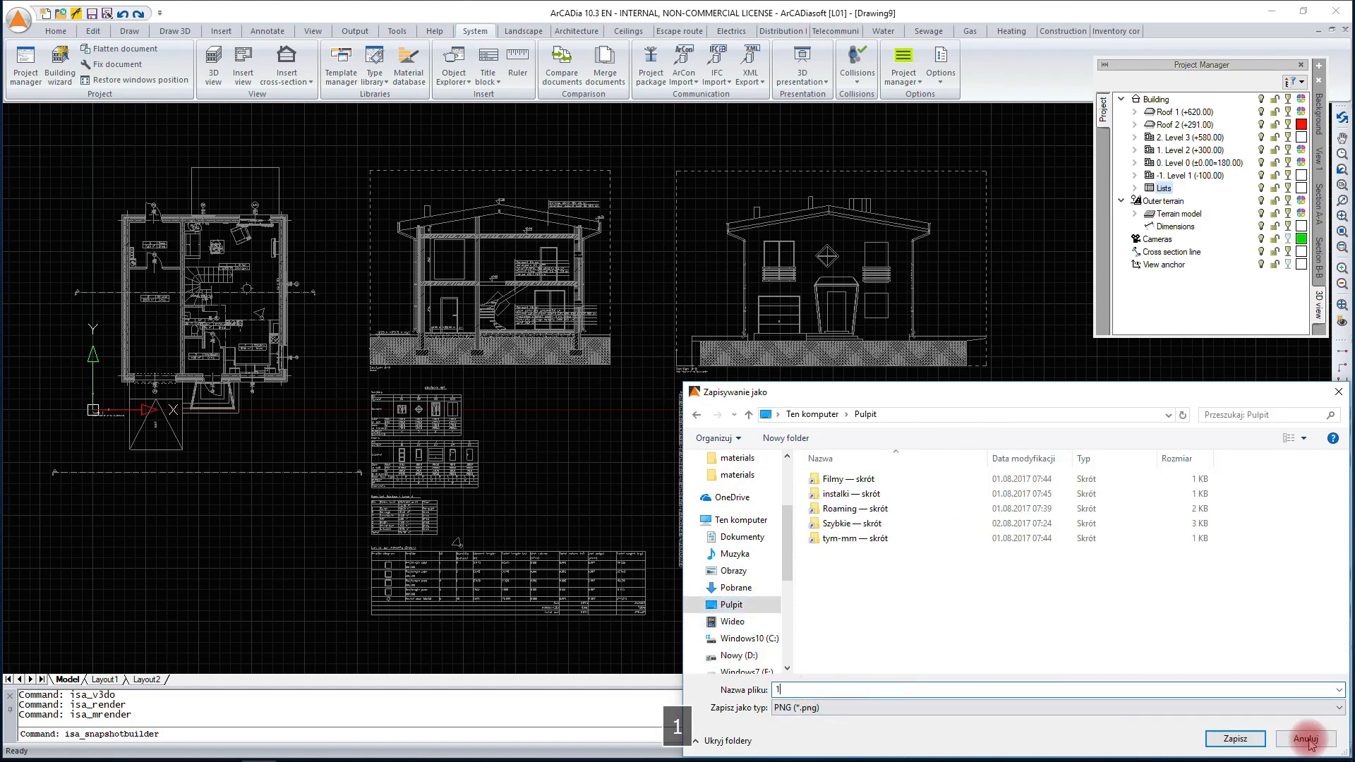
pyautogui.click(1235, 738)
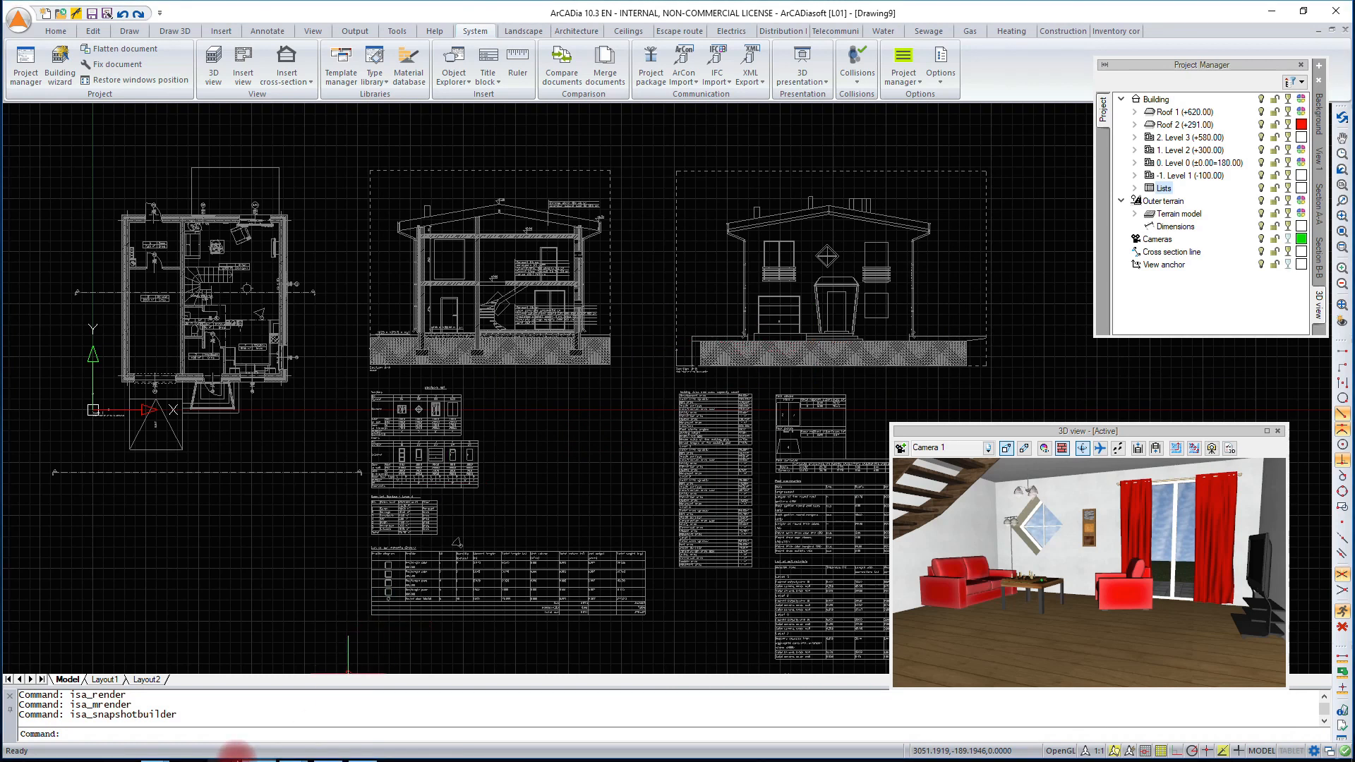
# Open the saved image 1 from the desktop, compare it with the 3D view in ArCADia, and close the image viewer.
pyautogui.click(1272, 10)
pyautogui.doubleClick(117, 325)
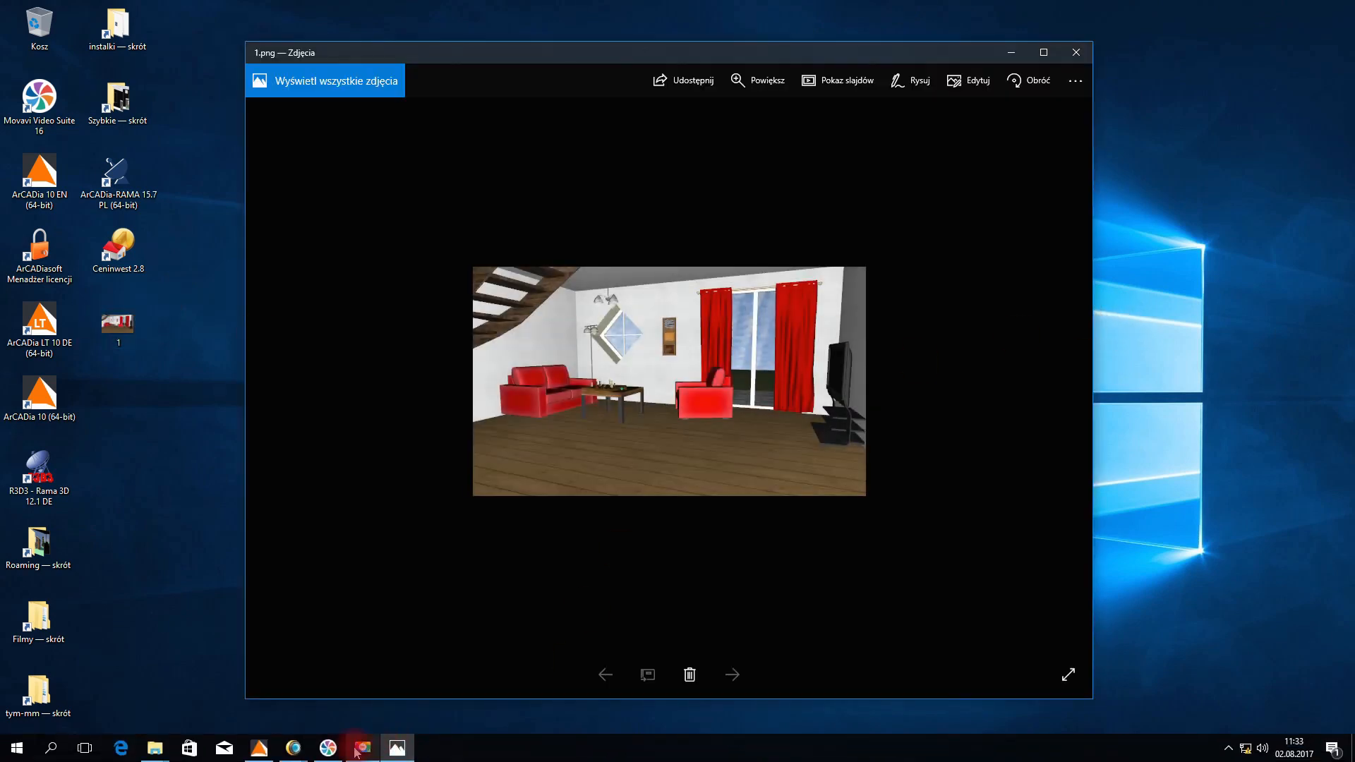
pyautogui.click(260, 748)
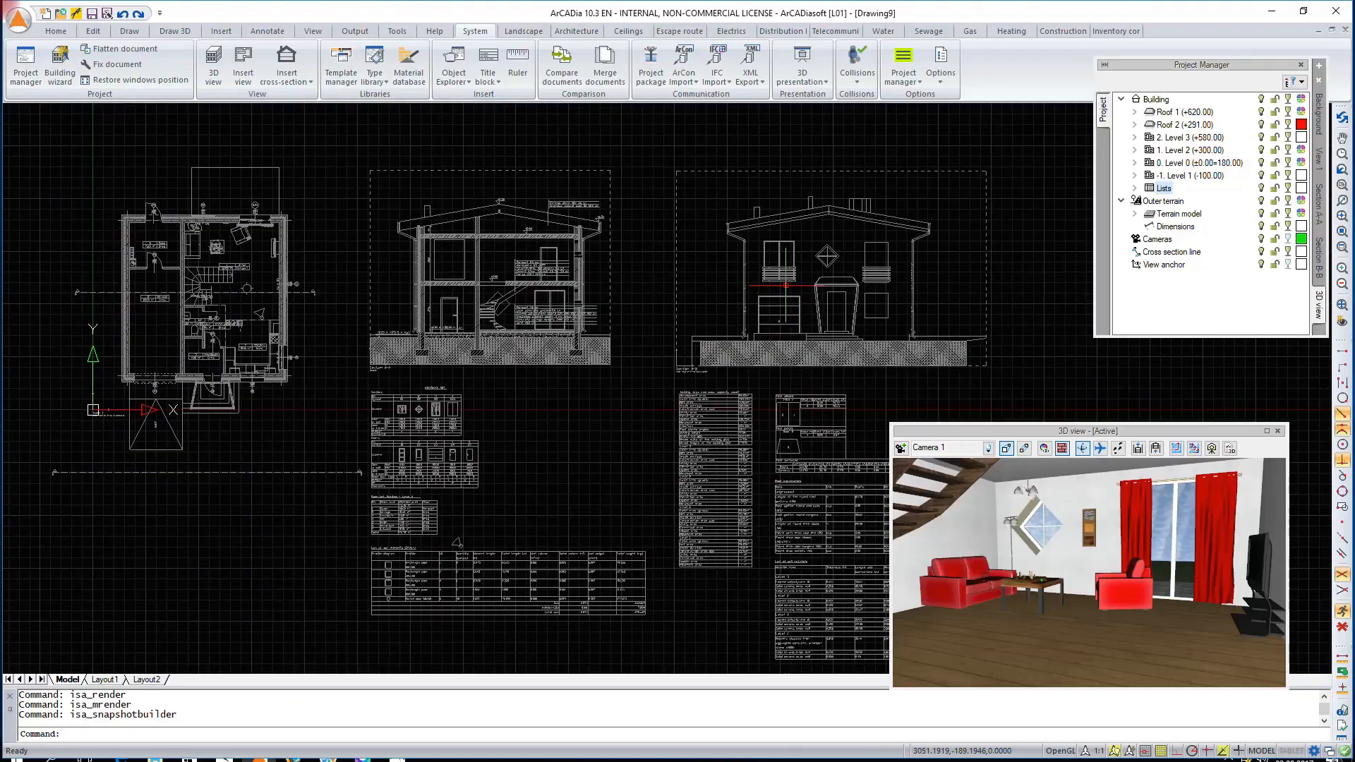
pyautogui.click(404, 751)
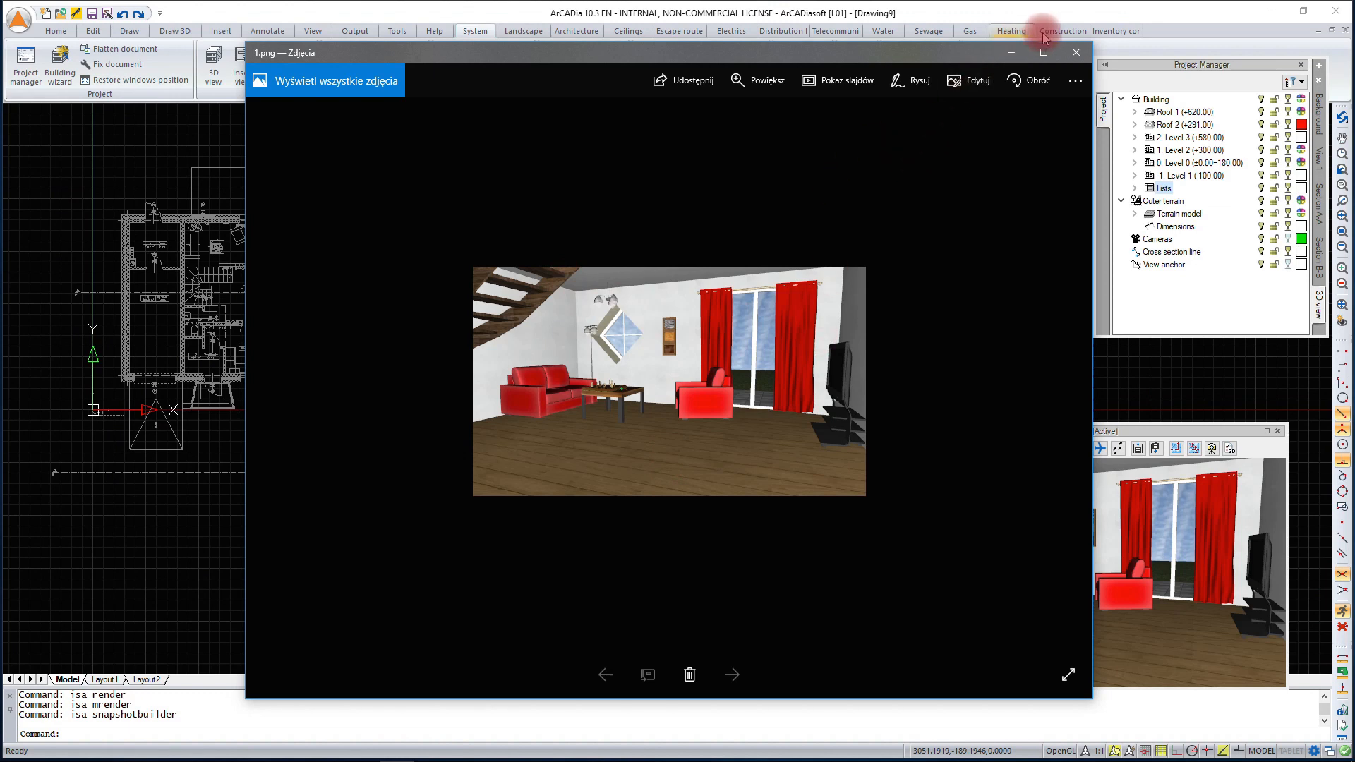
pyautogui.click(1074, 58)
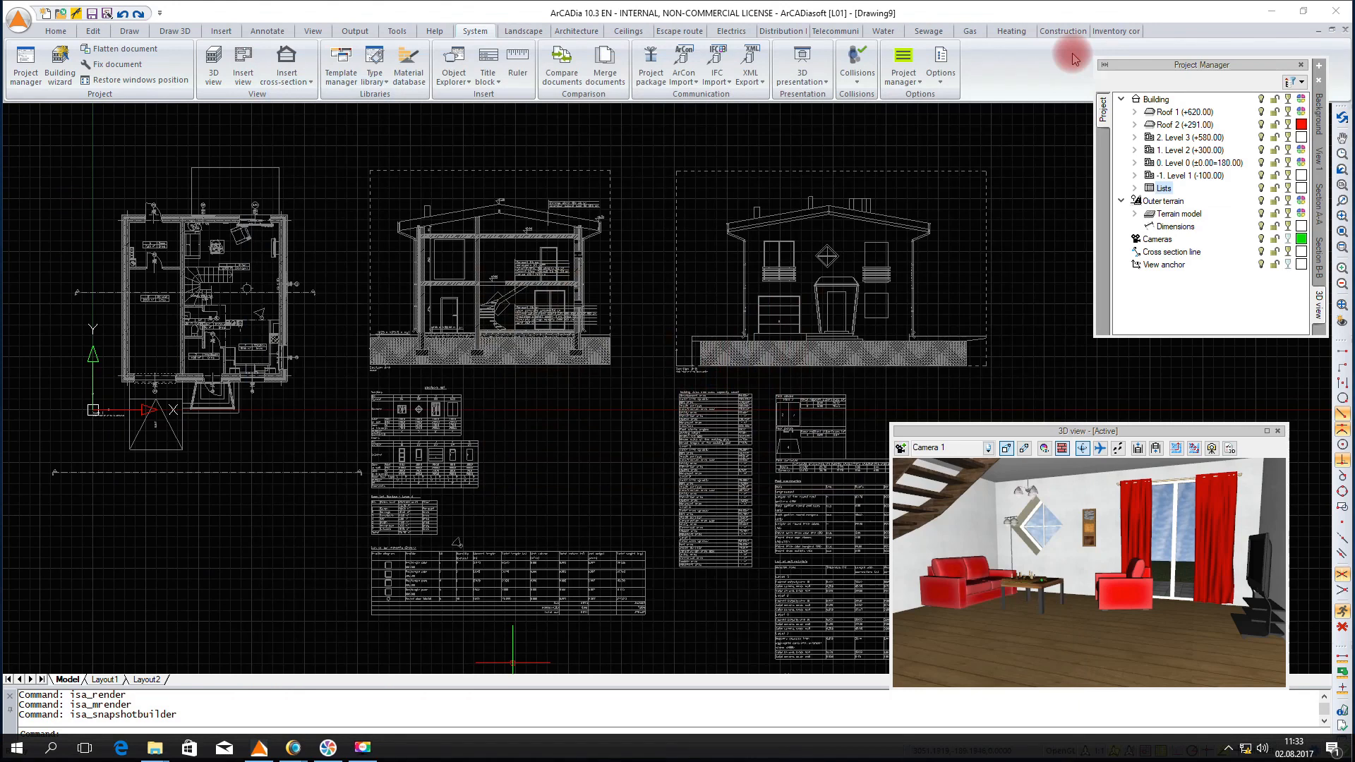